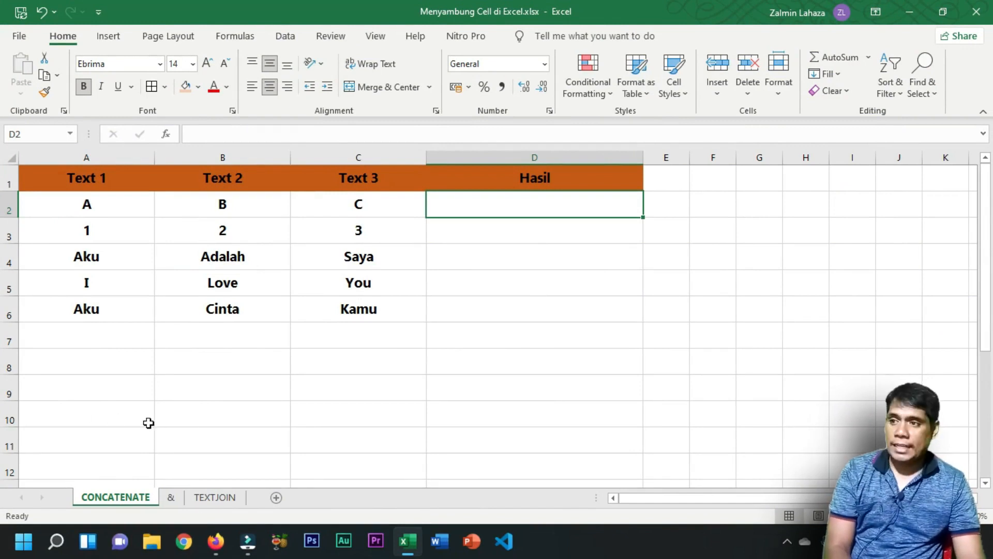
Examine the contents and cell references of A2, B2 and C2 under Text 1, Text 2 and Text 3
{"action": "left_click", "coordinate": [73, 204]}
{"action": "left_click", "coordinate": [233, 204]}
{"action": "left_click", "coordinate": [337, 204]}
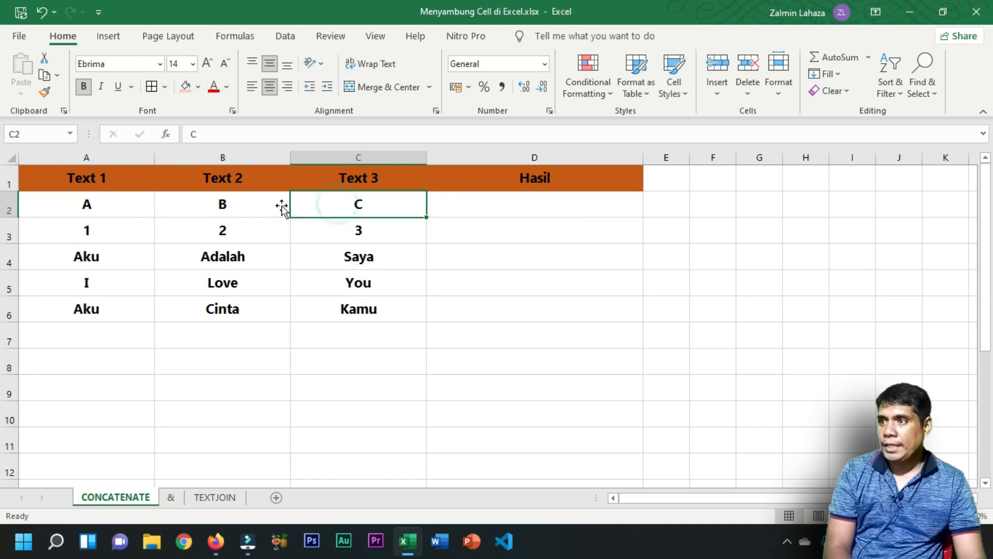
{"action": "left_click", "coordinate": [88, 207]}
{"action": "left_click", "coordinate": [204, 204]}
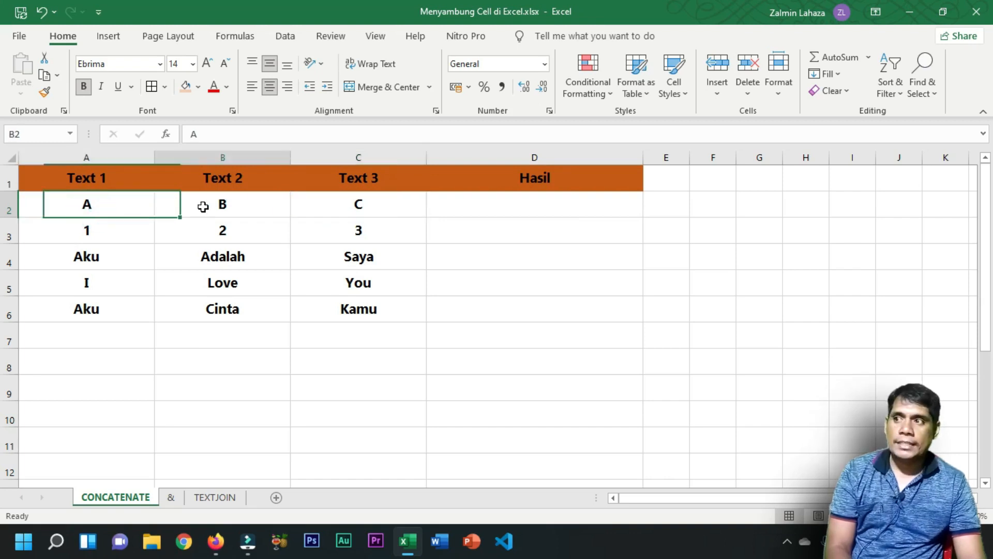
{"action": "left_click", "coordinate": [105, 213]}
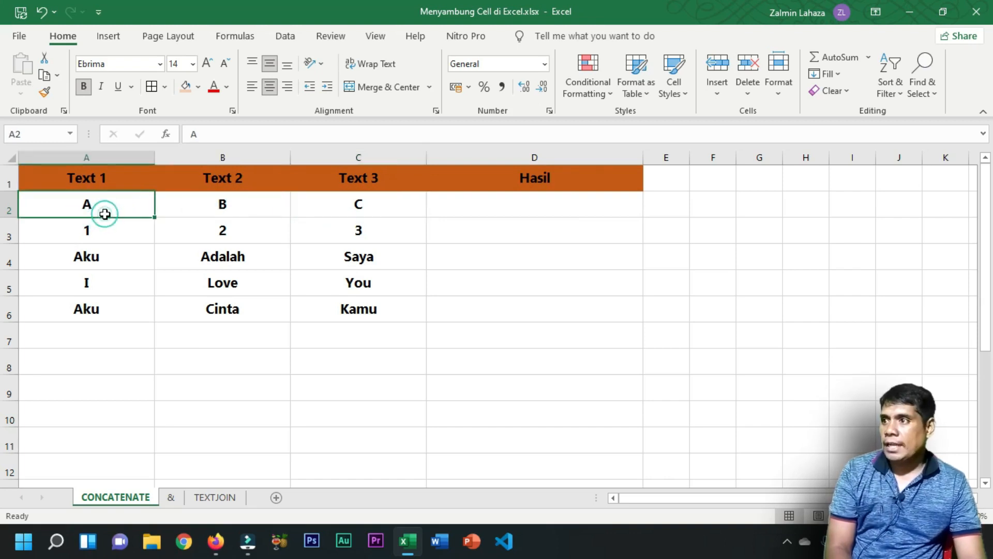
{"action": "left_click", "coordinate": [222, 213]}
{"action": "left_click", "coordinate": [355, 204]}
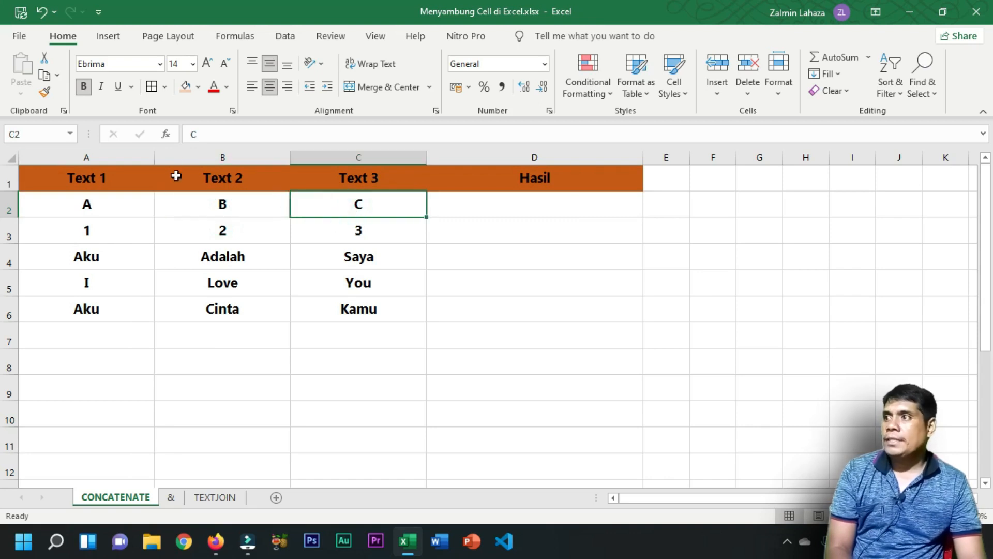
{"action": "left_click", "coordinate": [29, 134]}
{"action": "left_click", "coordinate": [28, 134]}
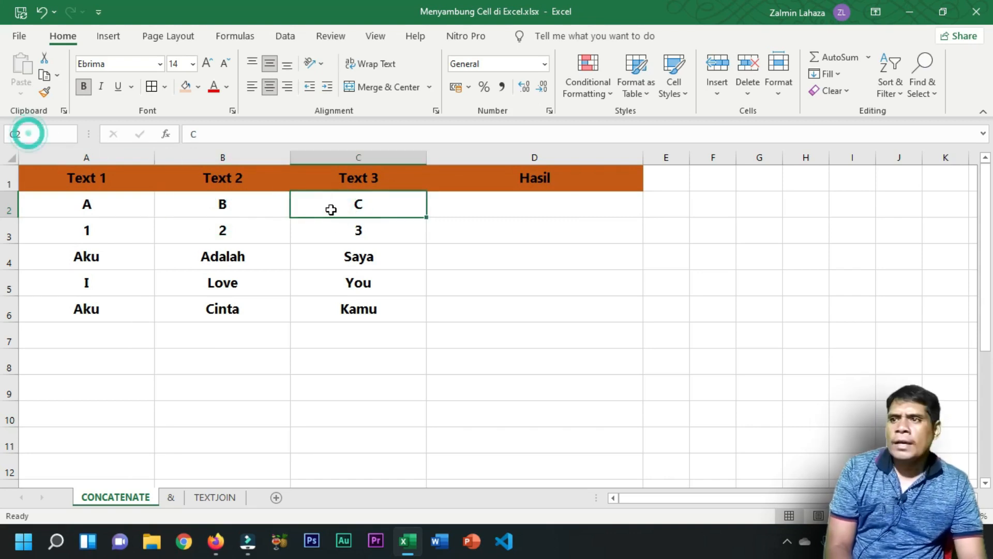
Enter =CONCATENATE(A2;B2;C2) in D2 and fill the formula down through D6
{"action": "left_click", "coordinate": [466, 209]}
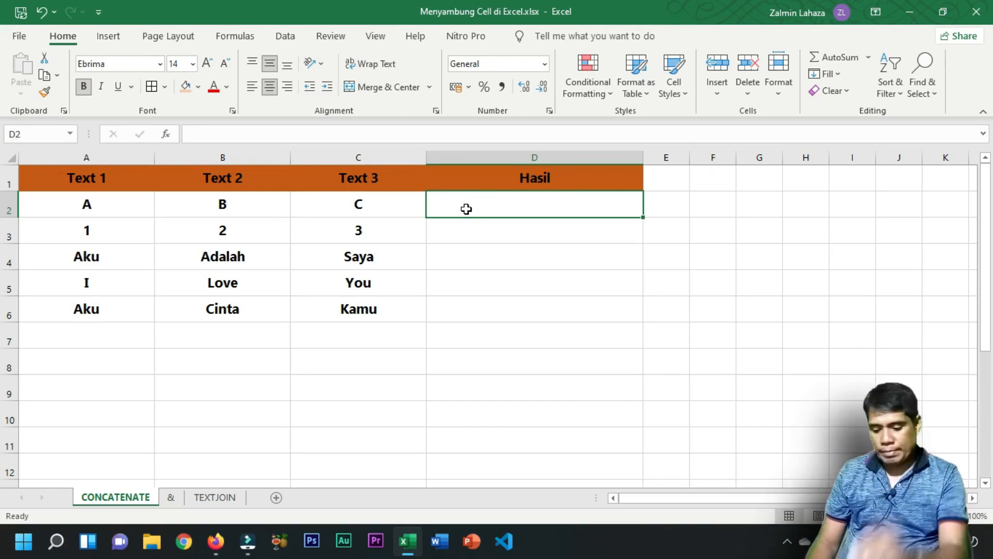
{"action": "type", "text": "=c"}
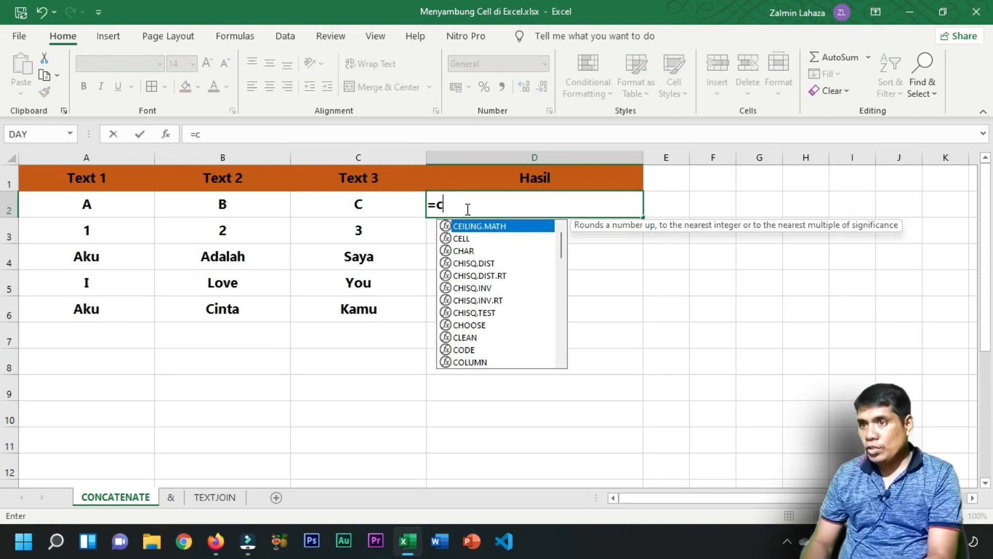
{"action": "type", "text": "on"}
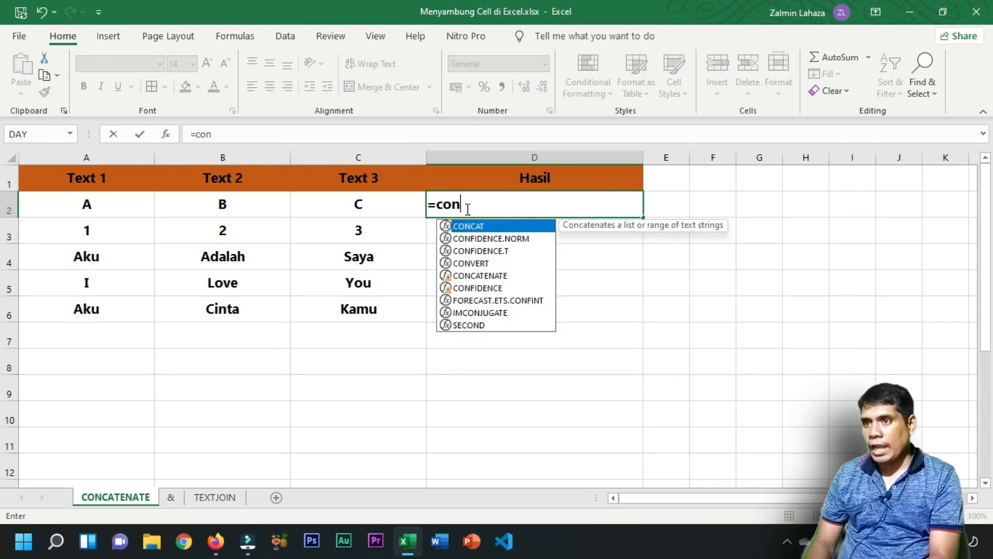
{"action": "left_click", "coordinate": [478, 276]}
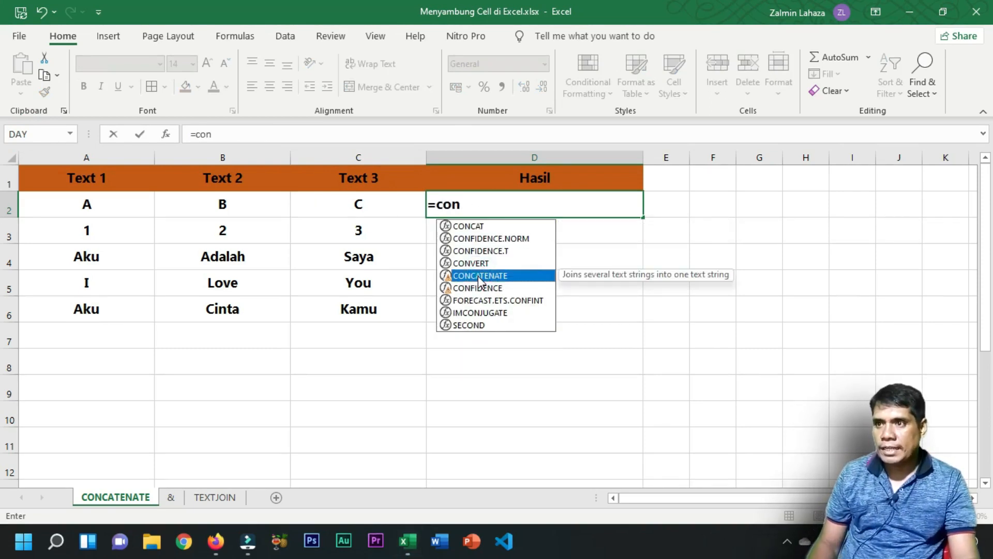
{"action": "double_click", "coordinate": [478, 277]}
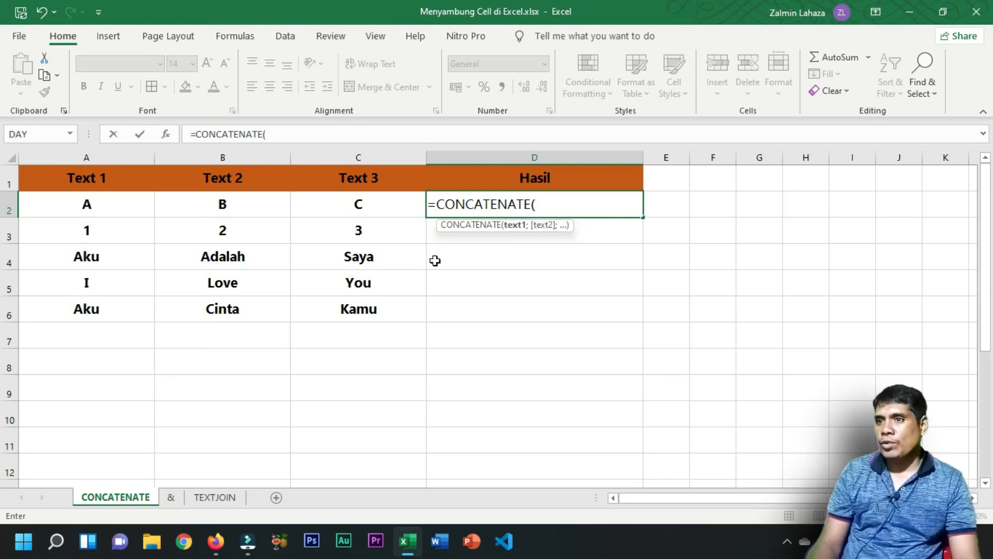
{"action": "left_click", "coordinate": [98, 204]}
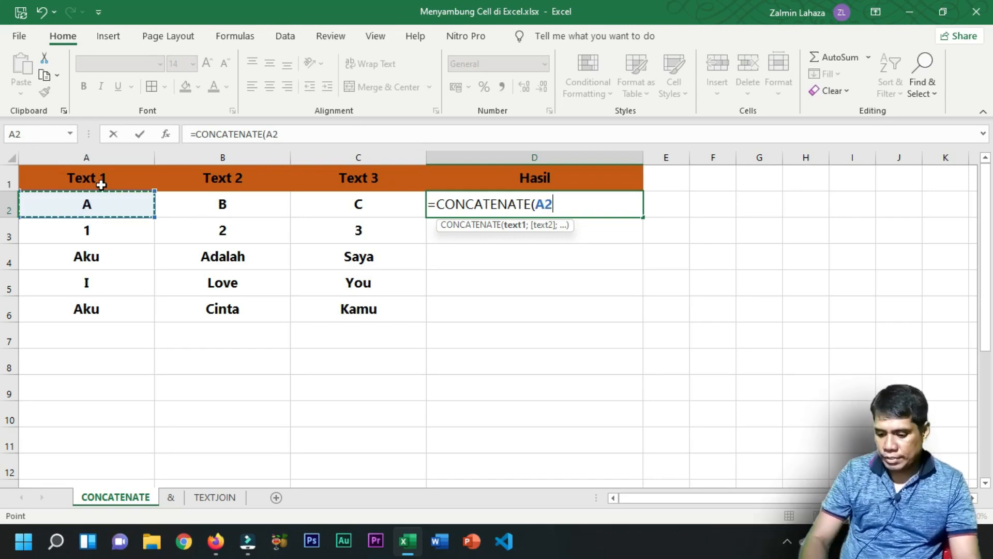
{"action": "type", "text": ";"}
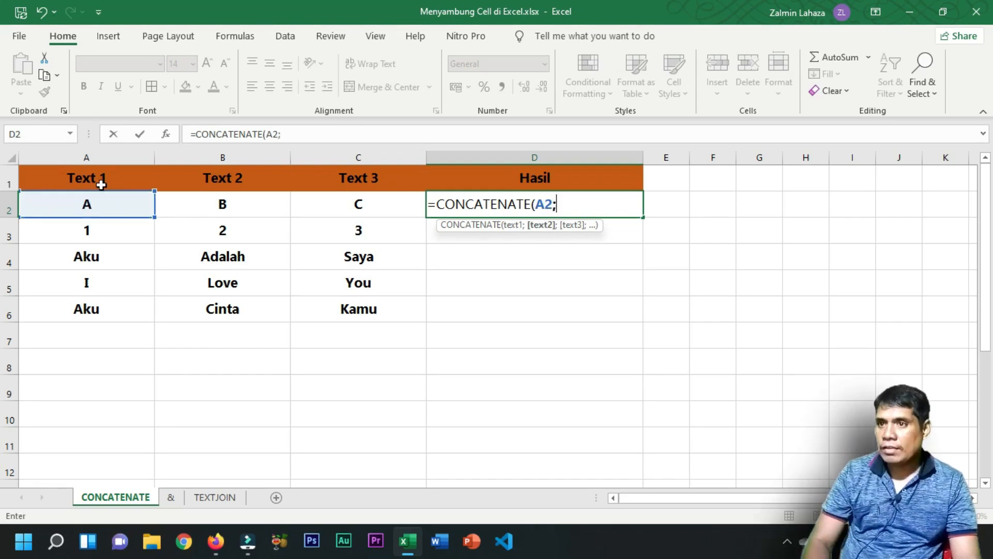
{"action": "left_click", "coordinate": [216, 208]}
{"action": "type", "text": ";"}
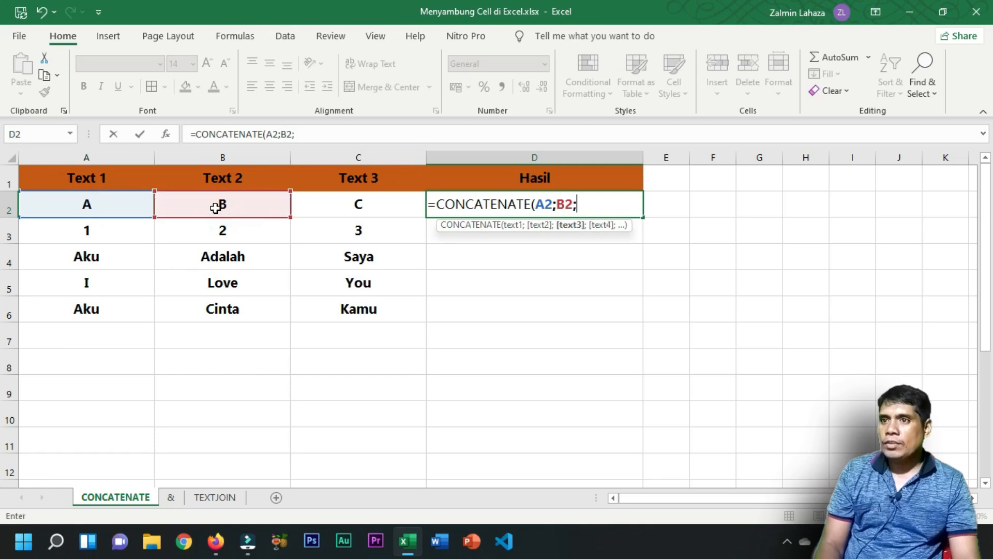
{"action": "left_click", "coordinate": [333, 205]}
{"action": "type", "text": ")"}
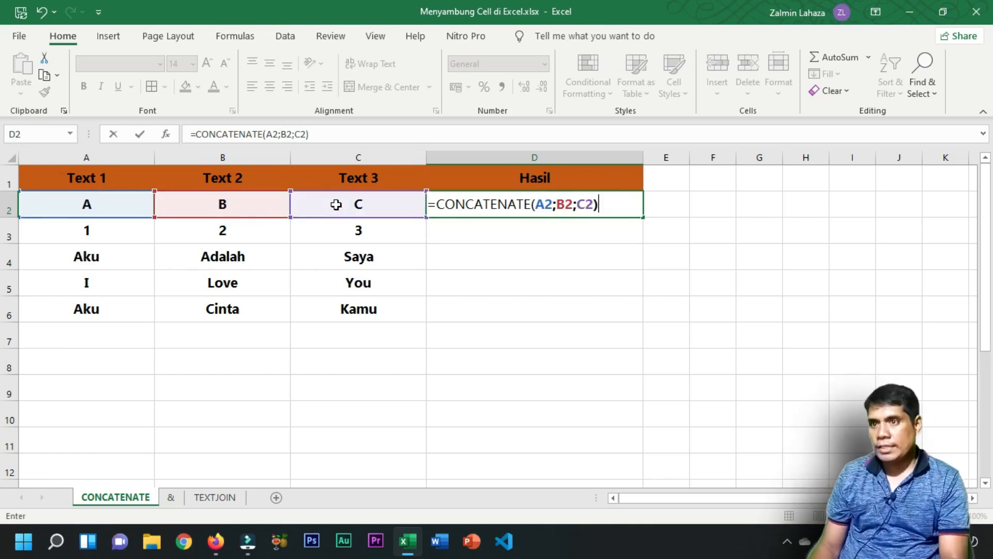
{"action": "key", "text": "Return"}
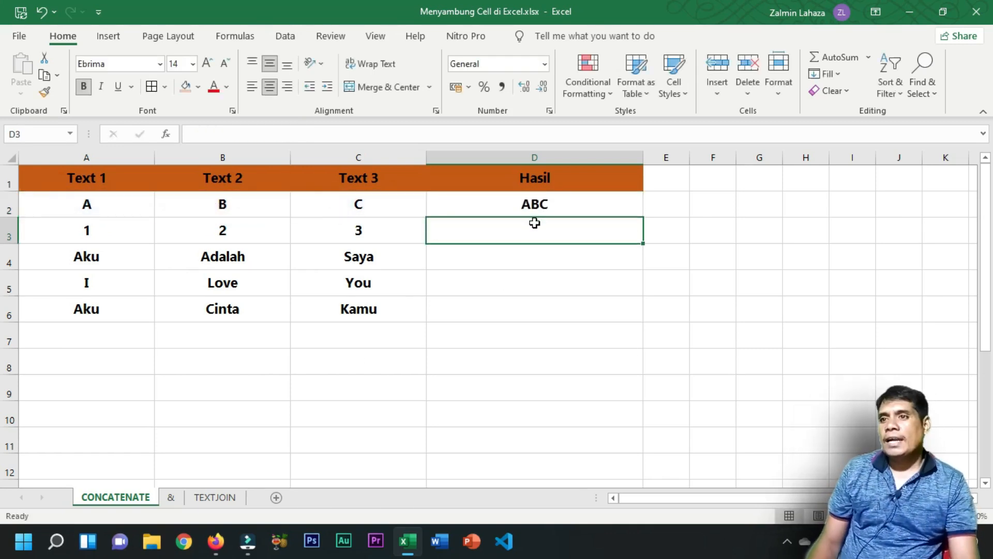
{"action": "left_click", "coordinate": [530, 204]}
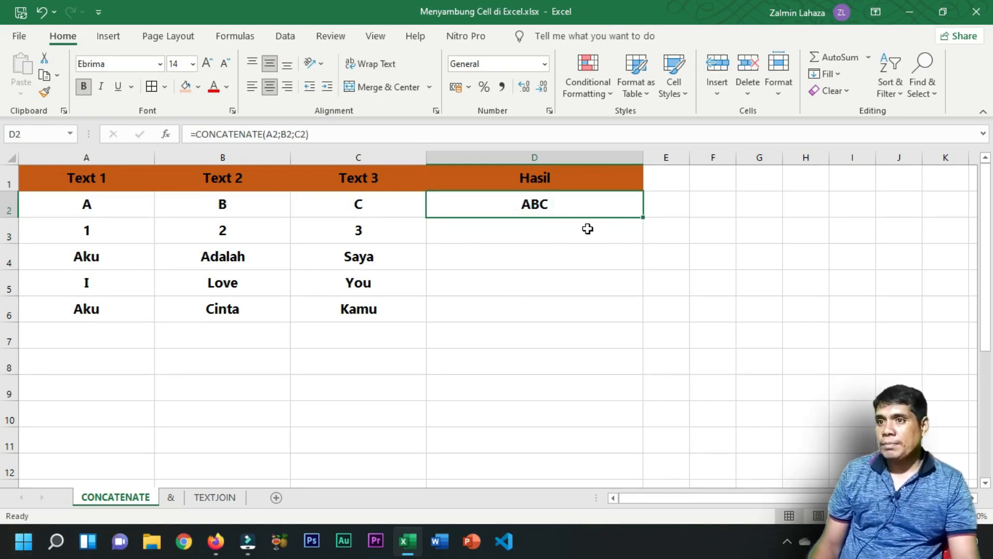
{"action": "left_click_drag", "start_coordinate": [643, 218], "coordinate": [636, 323]}
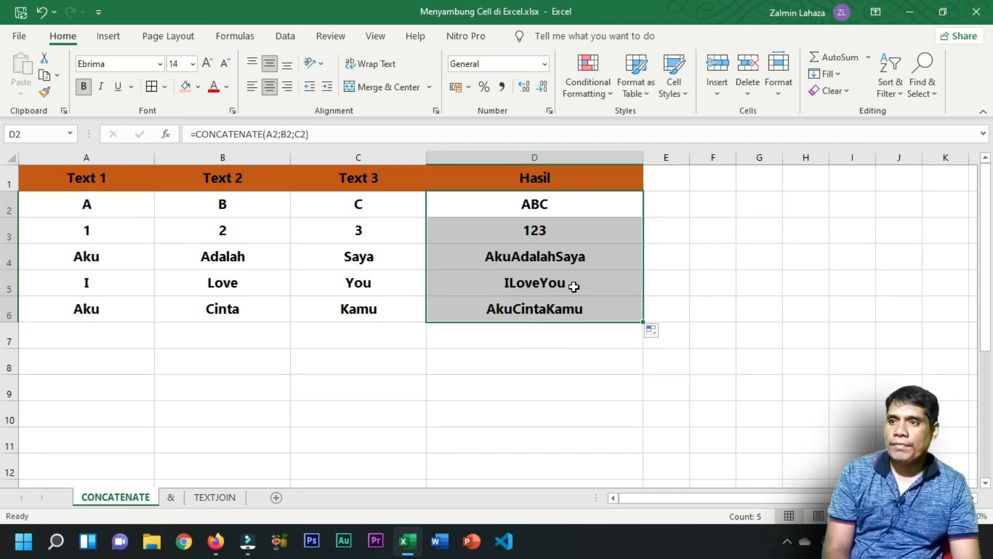
Insert a space argument " " between the cell references in D2's CONCATENATE formula and fill it down through D6
{"action": "left_click", "coordinate": [550, 207]}
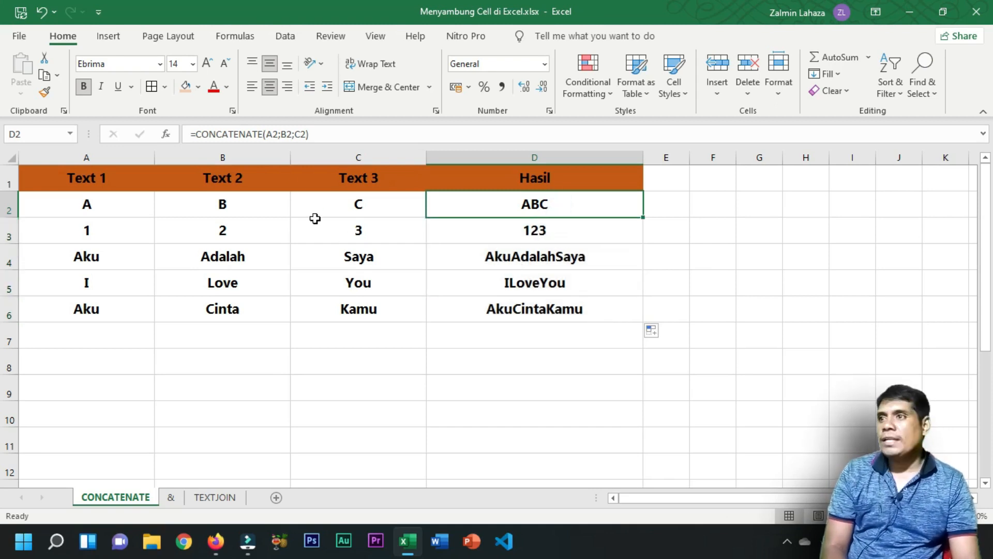
{"action": "left_click", "coordinate": [282, 134]}
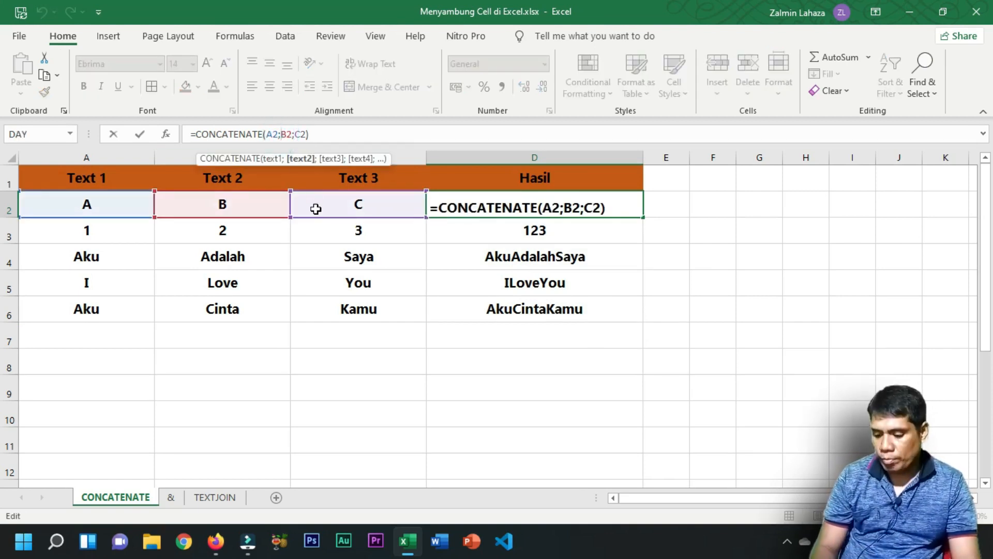
{"action": "type", "text": ";"}
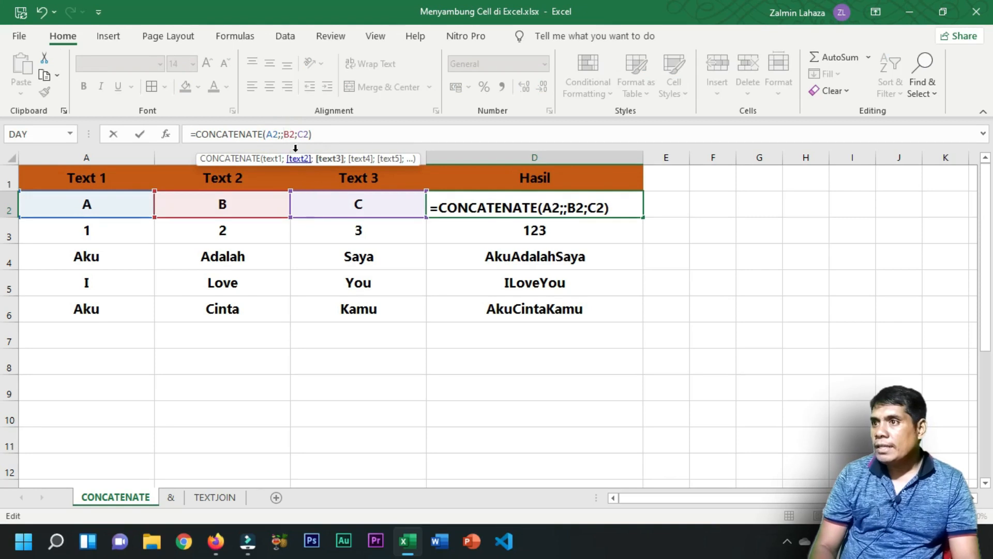
{"action": "key", "text": "Left"}
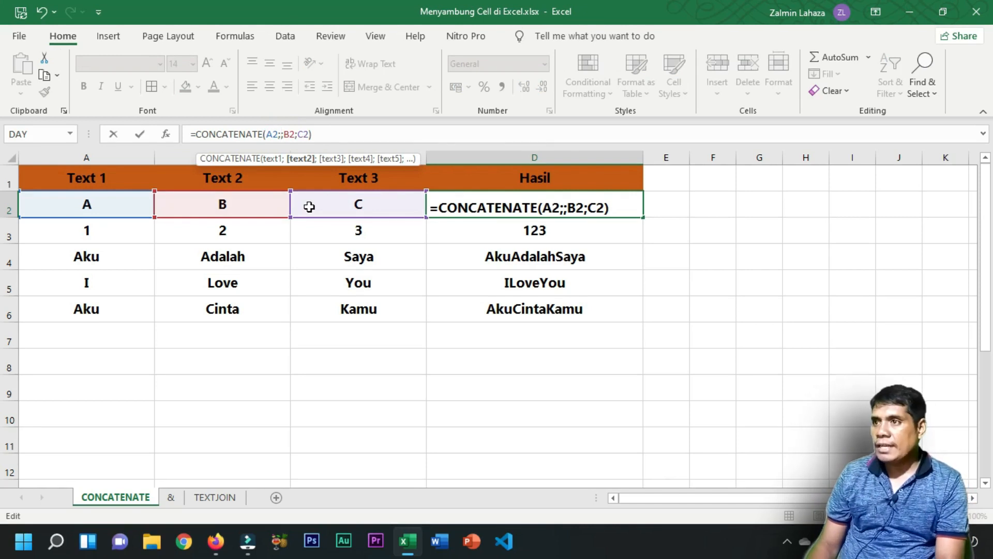
{"action": "type", "text": "\""}
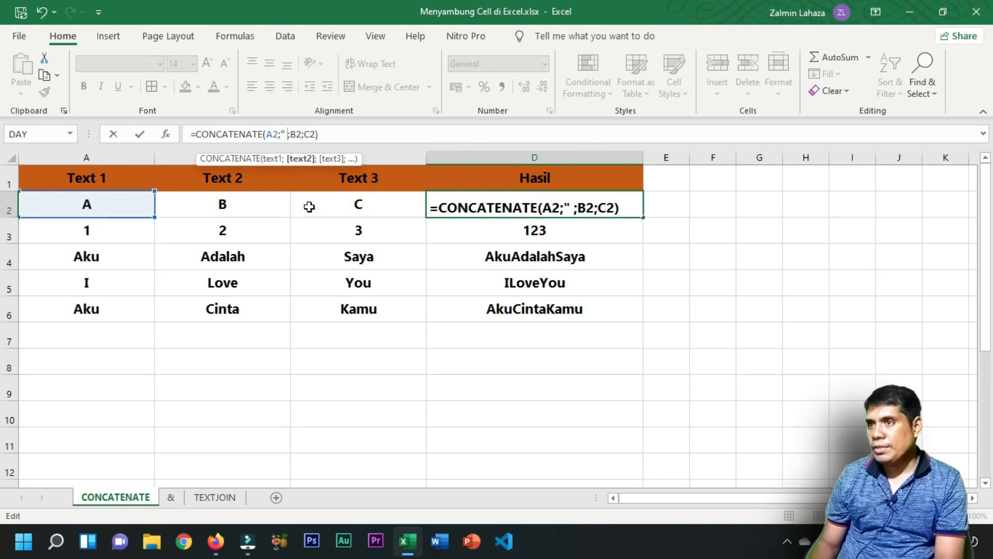
{"action": "type", "text": " \""}
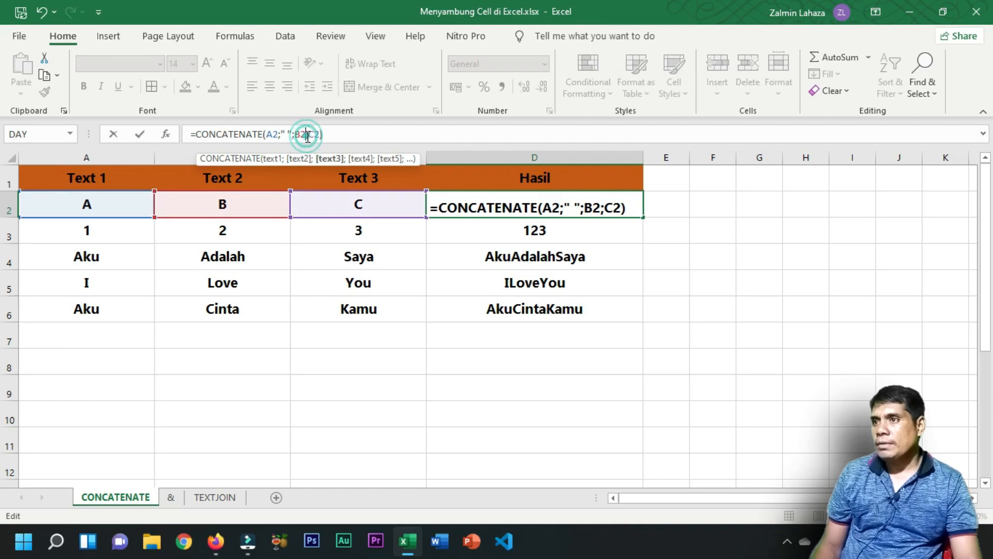
{"action": "left_click", "coordinate": [309, 136]}
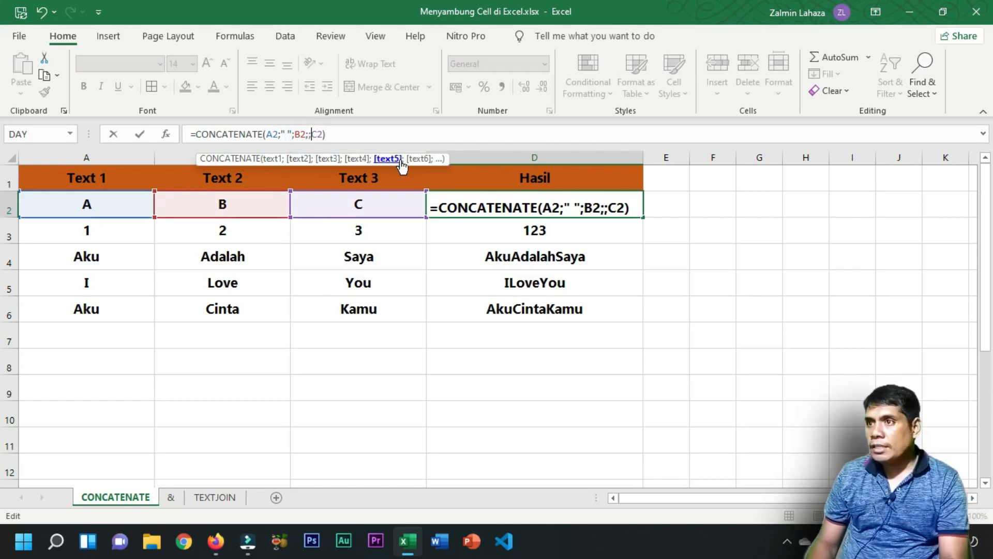
{"action": "type", "text": "\" \""}
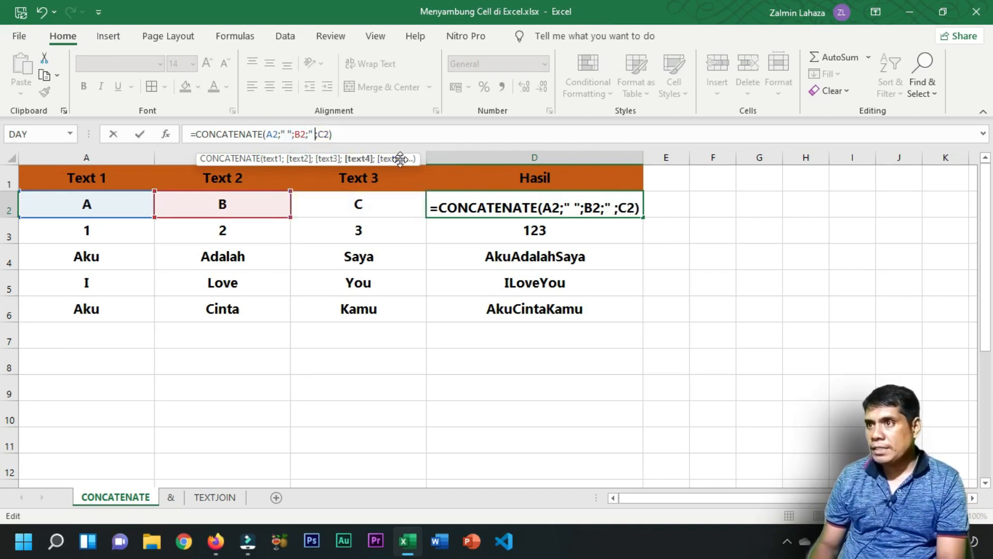
{"action": "key", "text": "Return"}
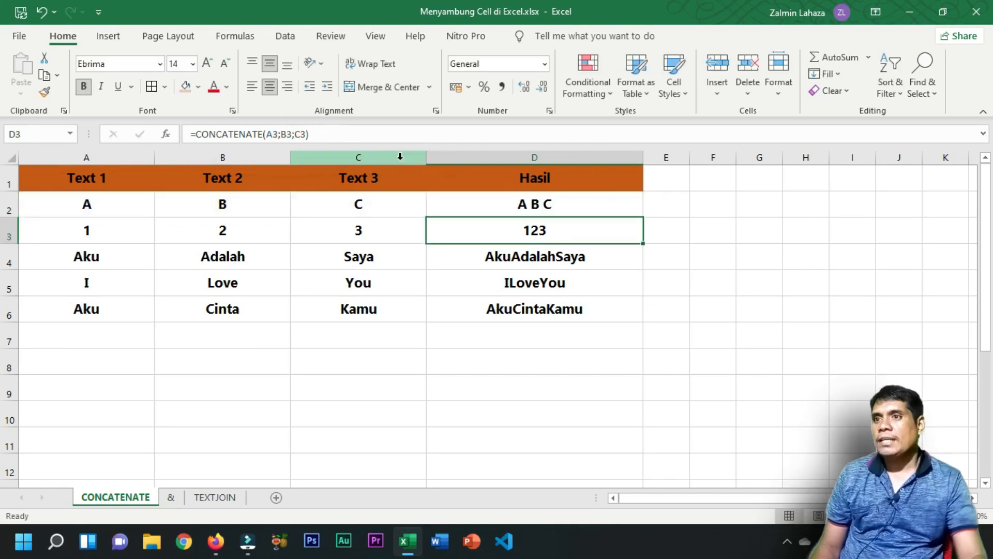
{"action": "left_click", "coordinate": [541, 205]}
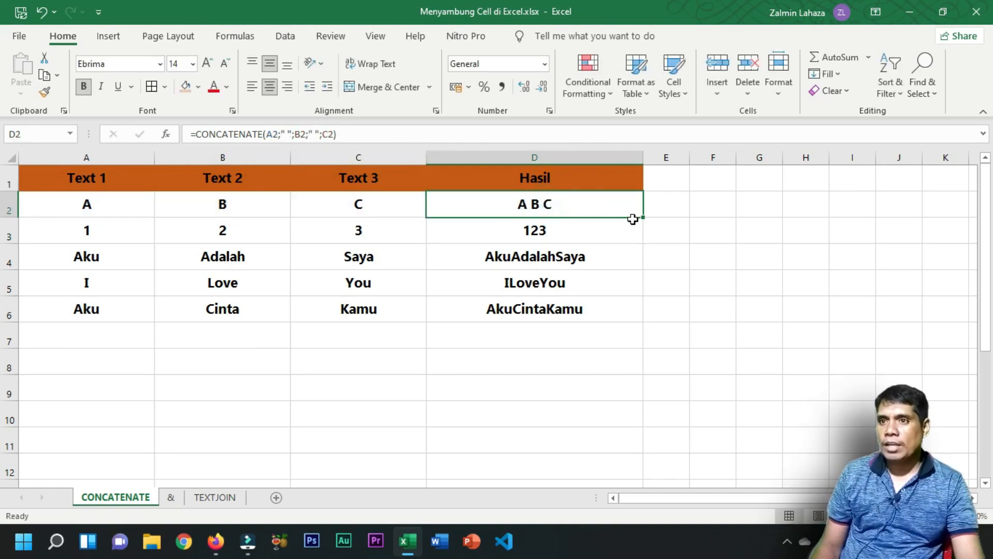
{"action": "left_click_drag", "start_coordinate": [646, 218], "coordinate": [640, 321]}
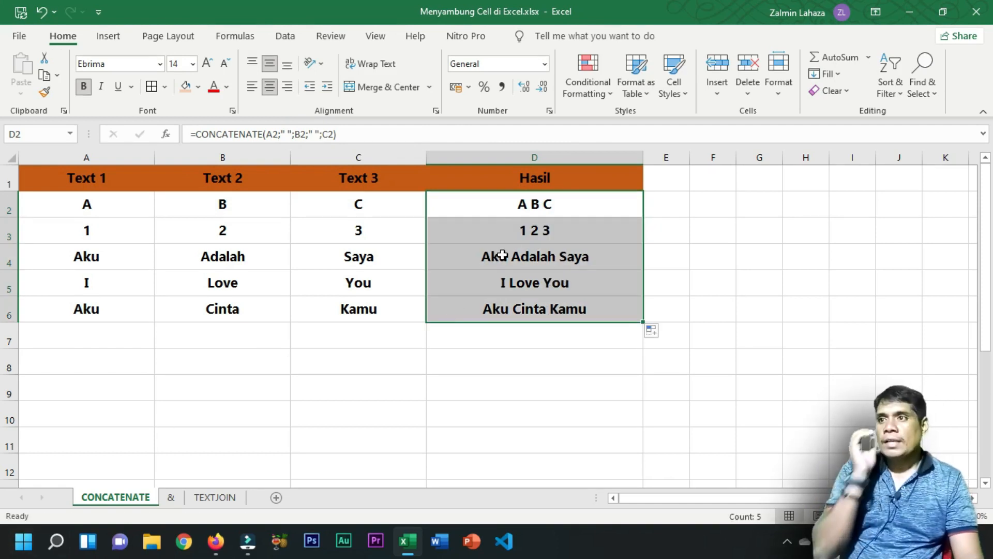
Replace both space separators in D2's formula with hyphens, giving =CONCATENATE(A2;"-";B2;"-";C2), and fill it down through D6
{"action": "left_click", "coordinate": [285, 135]}
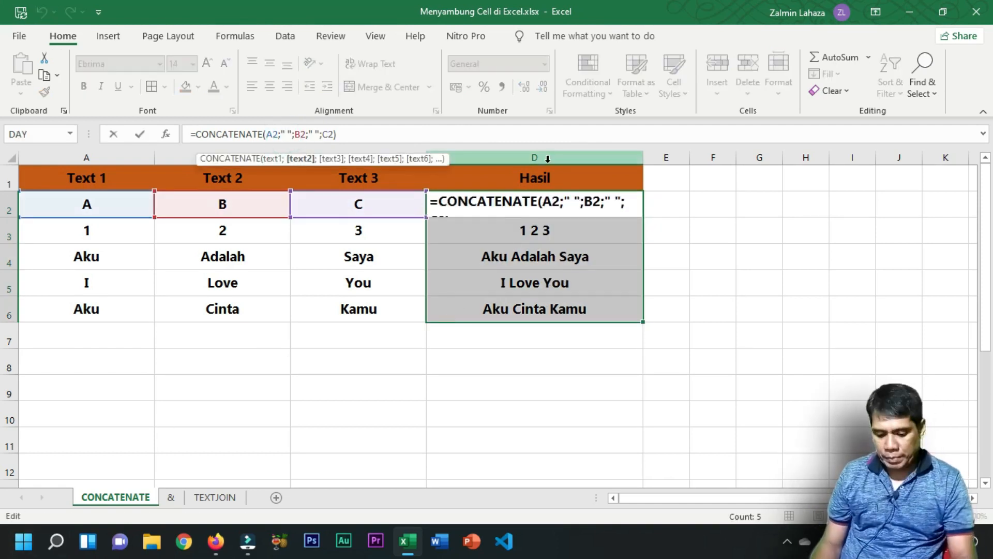
{"action": "key", "text": "Right"}
{"action": "type", "text": "-"}
{"action": "key", "text": "Right"}
{"action": "key", "text": "Right"}
{"action": "key", "text": "Right"}
{"action": "key", "text": "Right"}
{"action": "key", "text": "Right"}
{"action": "key", "text": "BackSpace"}
{"action": "type", "text": "-"}
{"action": "key", "text": "Return"}
{"action": "left_click", "coordinate": [628, 199]}
{"action": "left_click_drag", "start_coordinate": [643, 217], "coordinate": [636, 310]}
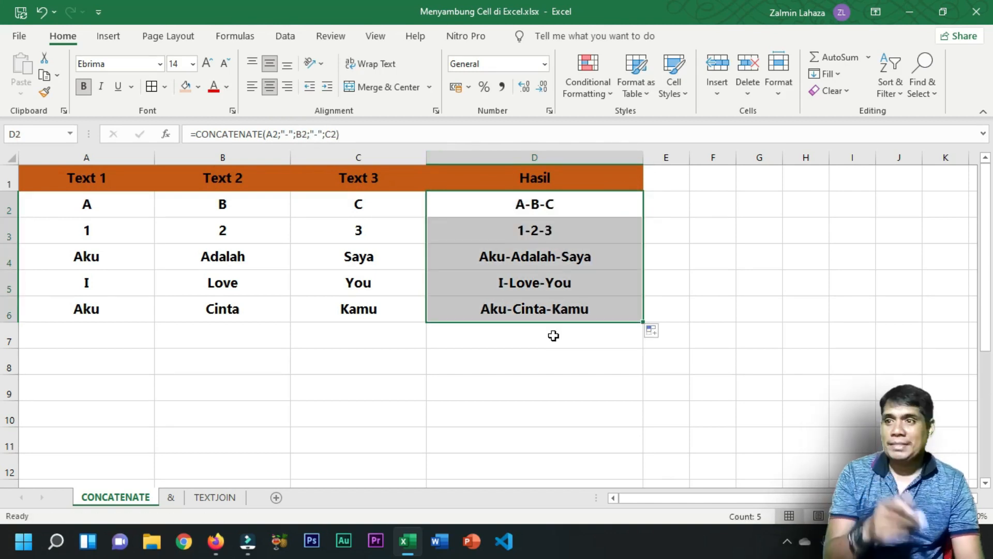
Change both separators in D2's formula to semicolons, giving =CONCATENATE(A2;";";B2;";";C2), and fill it down through D6
{"action": "left_click", "coordinate": [288, 134]}
{"action": "type", "text": ","}
{"action": "left_click_drag", "start_coordinate": [285, 134], "coordinate": [288, 135]}
{"action": "type", "text": ";"}
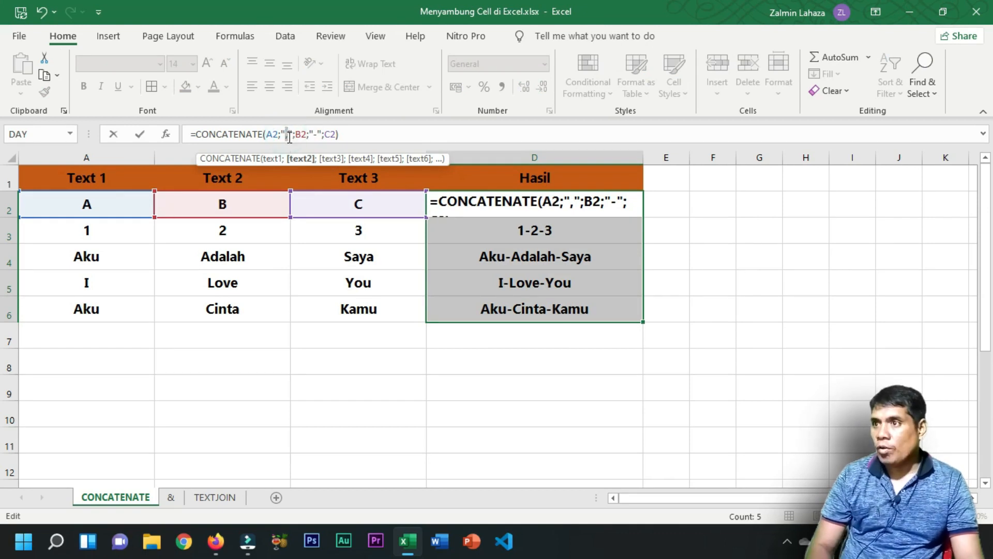
{"action": "left_click_drag", "start_coordinate": [312, 134], "coordinate": [316, 135]}
{"action": "type", "text": ";"}
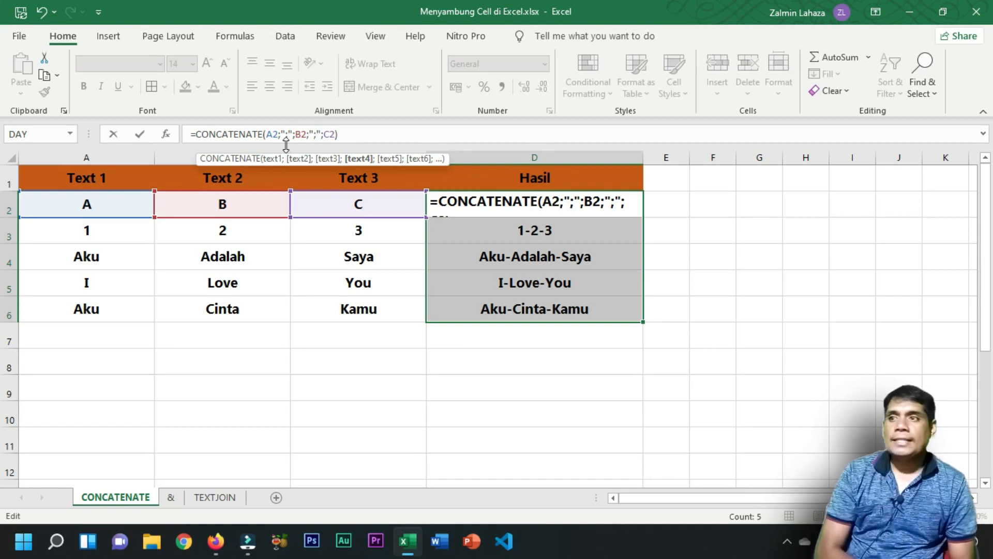
{"action": "key", "text": "Return"}
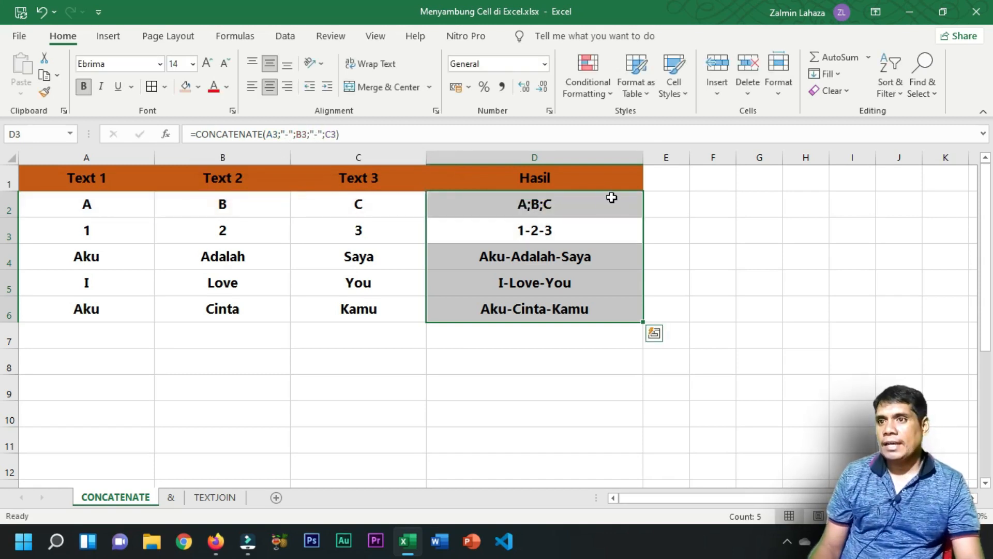
{"action": "left_click", "coordinate": [603, 201]}
{"action": "left_click_drag", "start_coordinate": [643, 216], "coordinate": [631, 316]}
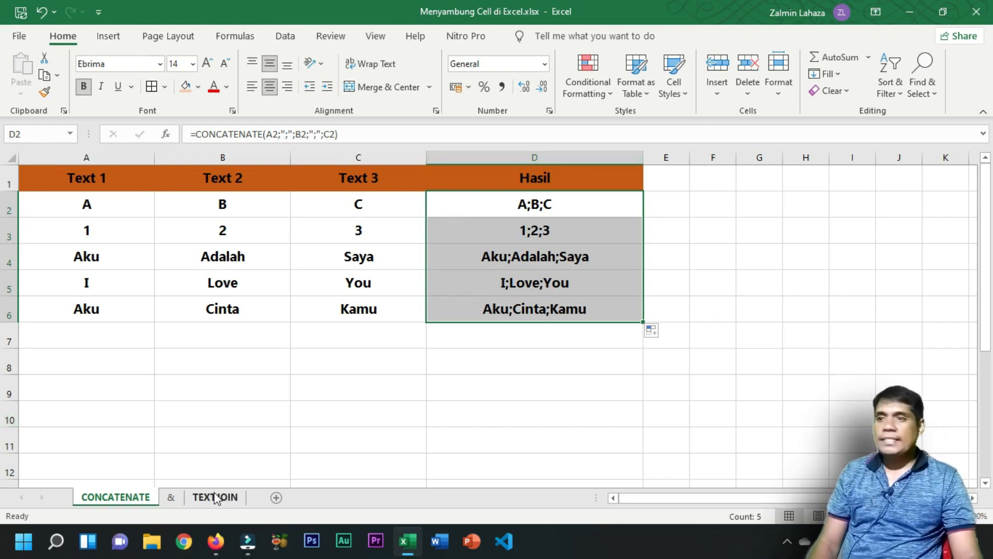
On the & worksheet, enter =A2&B2&C2 in D2 and fill the formula down through D6
{"action": "left_click", "coordinate": [170, 498]}
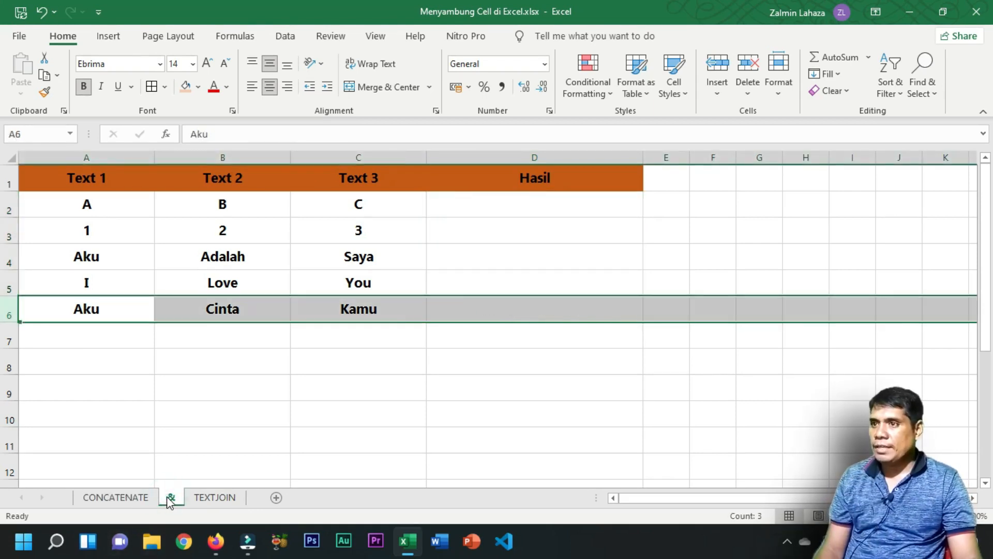
{"action": "left_click", "coordinate": [471, 199]}
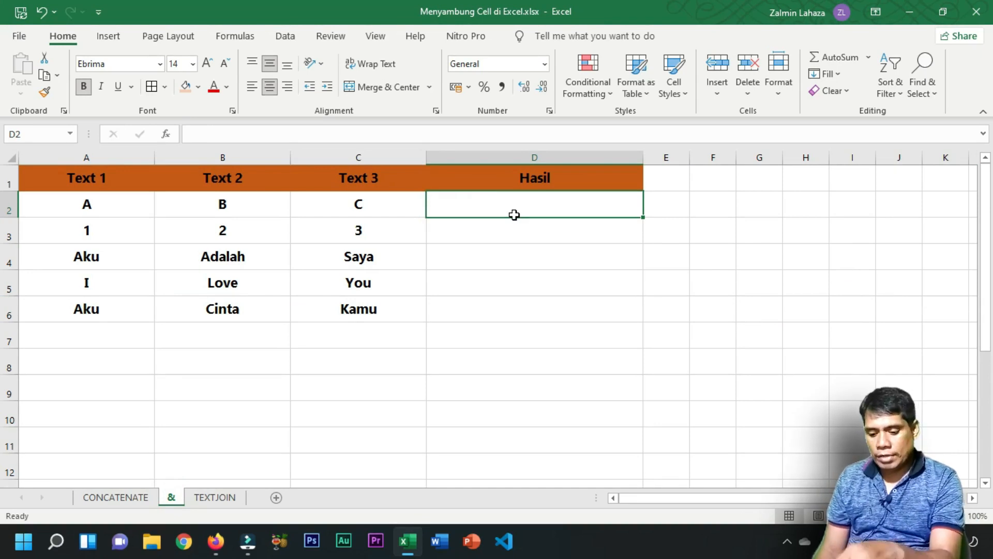
{"action": "type", "text": "="}
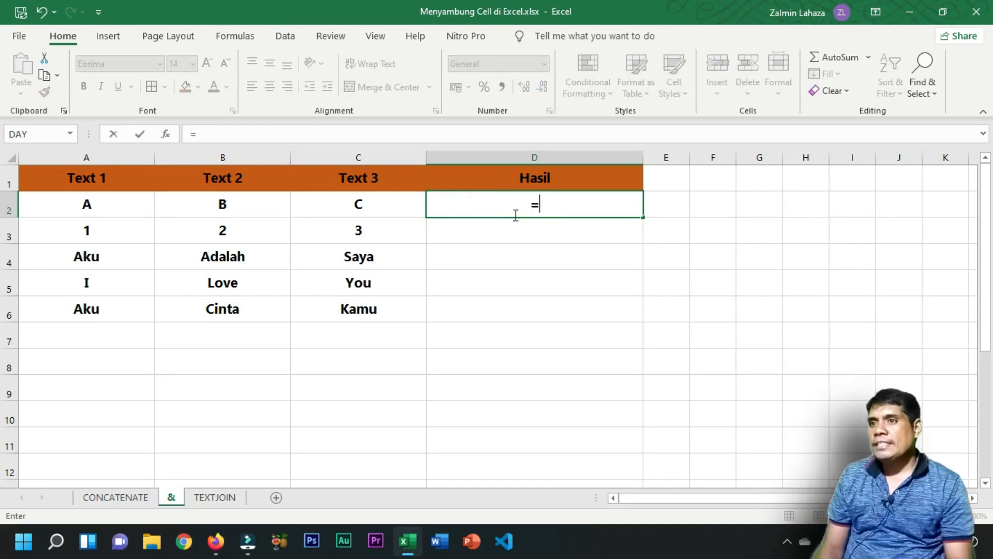
{"action": "left_click", "coordinate": [130, 197]}
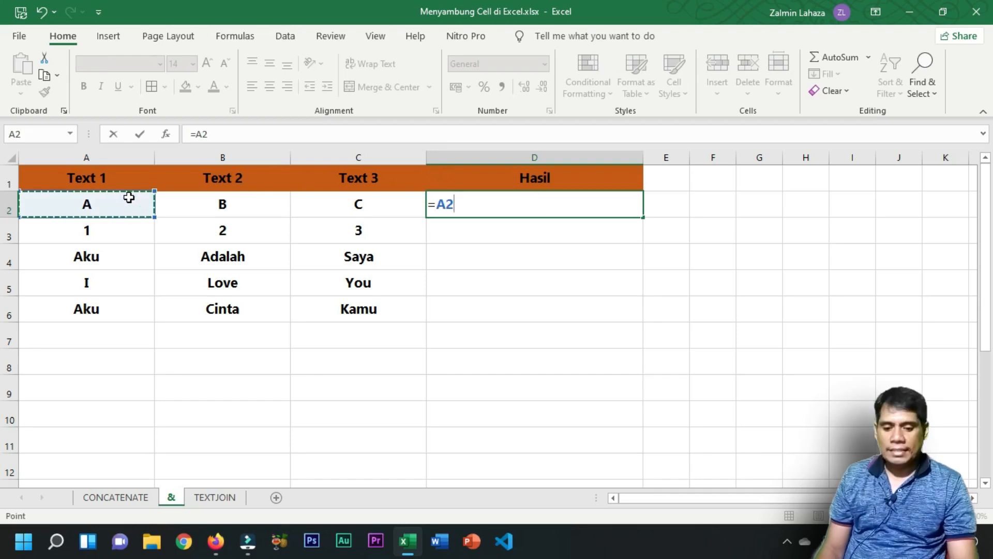
{"action": "type", "text": "&"}
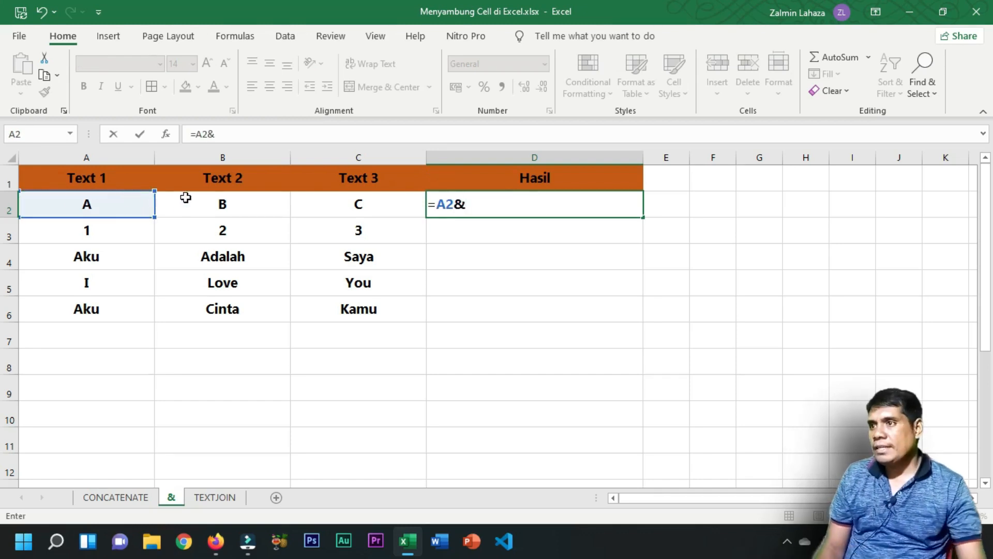
{"action": "left_click", "coordinate": [222, 203]}
{"action": "type", "text": "&"}
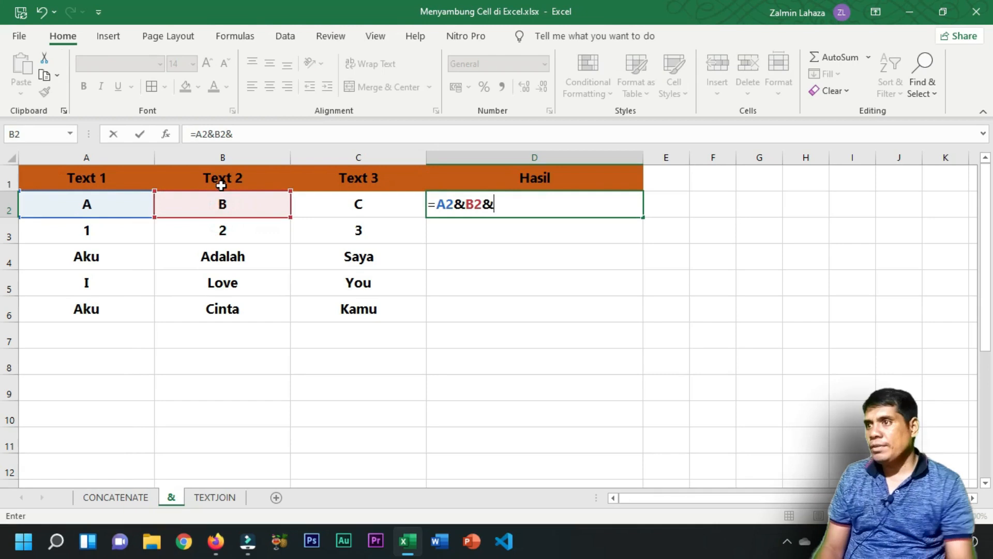
{"action": "left_click", "coordinate": [360, 206]}
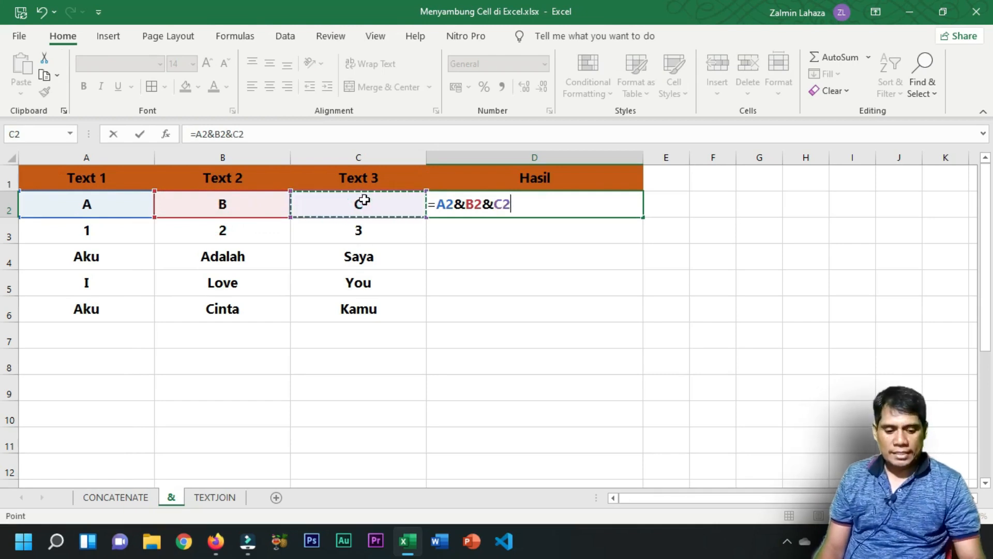
{"action": "key", "text": "Return"}
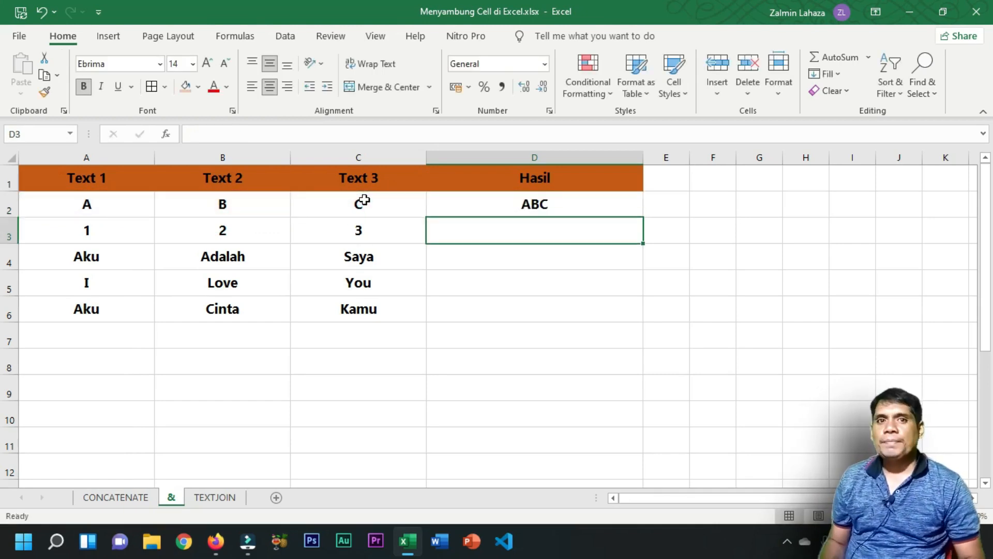
{"action": "left_click", "coordinate": [544, 208]}
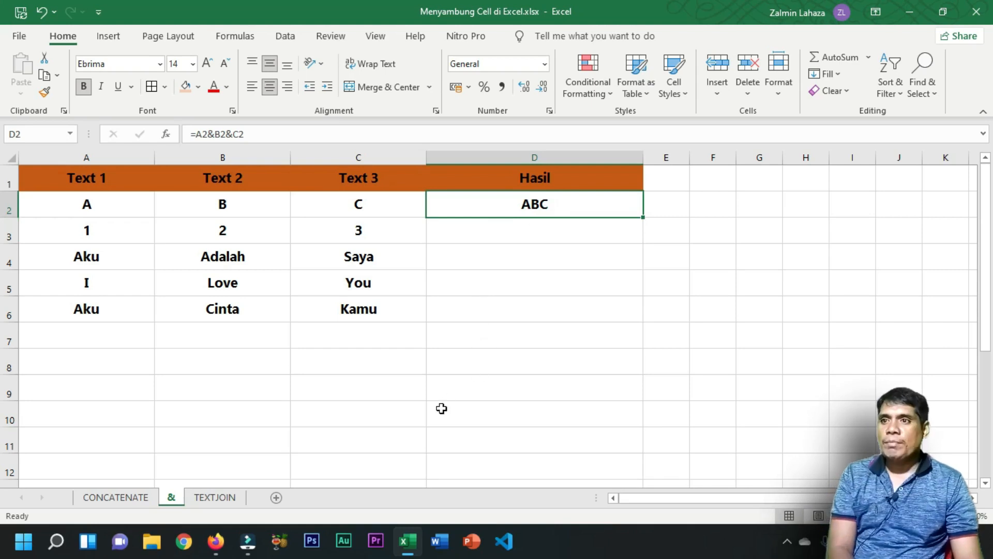
{"action": "left_click_drag", "start_coordinate": [645, 218], "coordinate": [640, 328]}
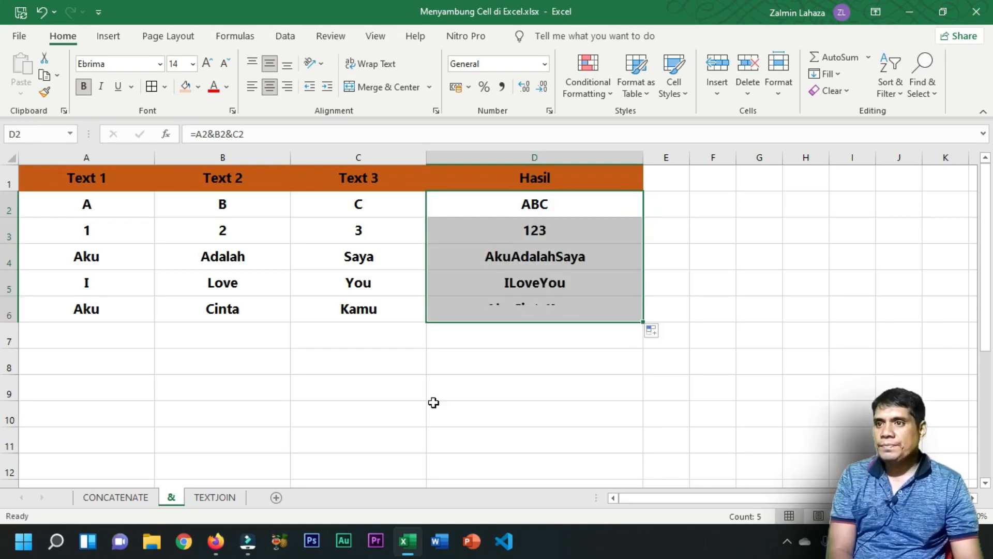
Insert space separators into D2's formula, giving =A2&" "&B2&" "&C2, and fill it down through D6
{"action": "left_click", "coordinate": [521, 209]}
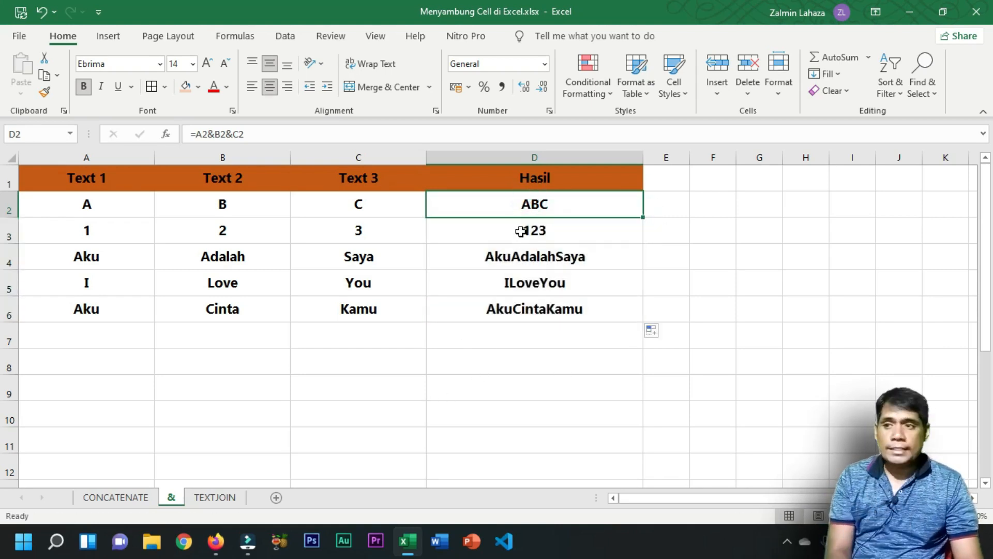
{"action": "left_click", "coordinate": [215, 134]}
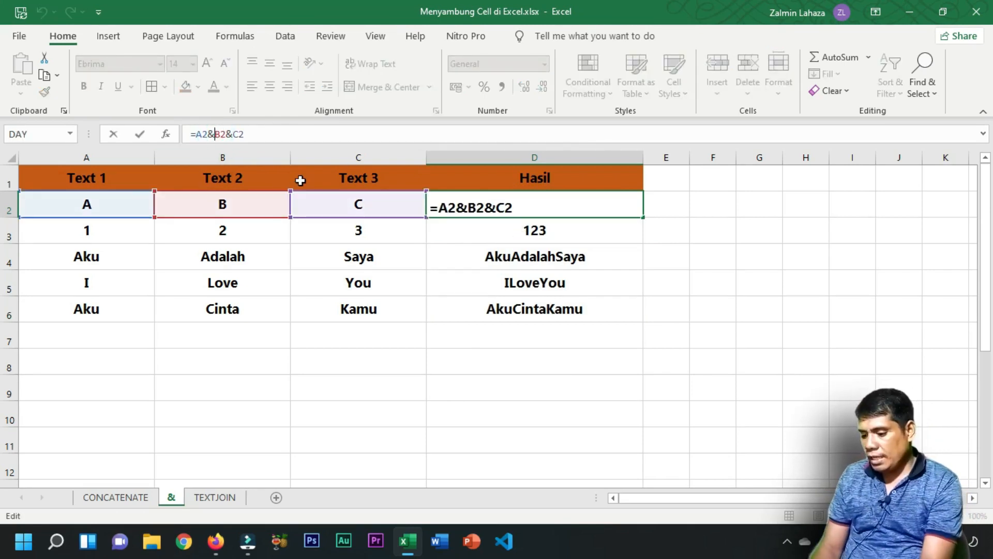
{"action": "type", "text": "&"}
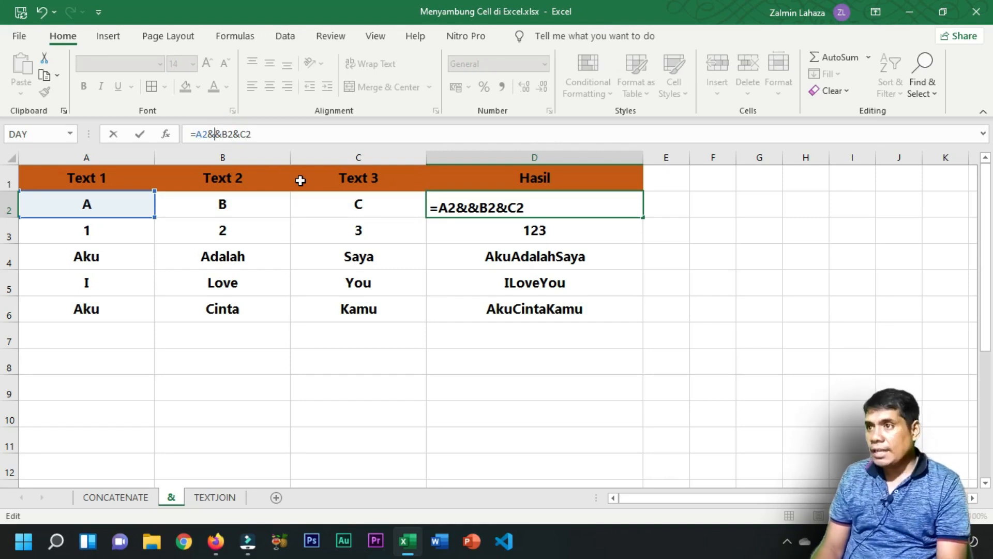
{"action": "type", "text": "\" \""}
{"action": "key", "text": "Right"}
{"action": "key", "text": "Right"}
{"action": "type", "text": "&"}
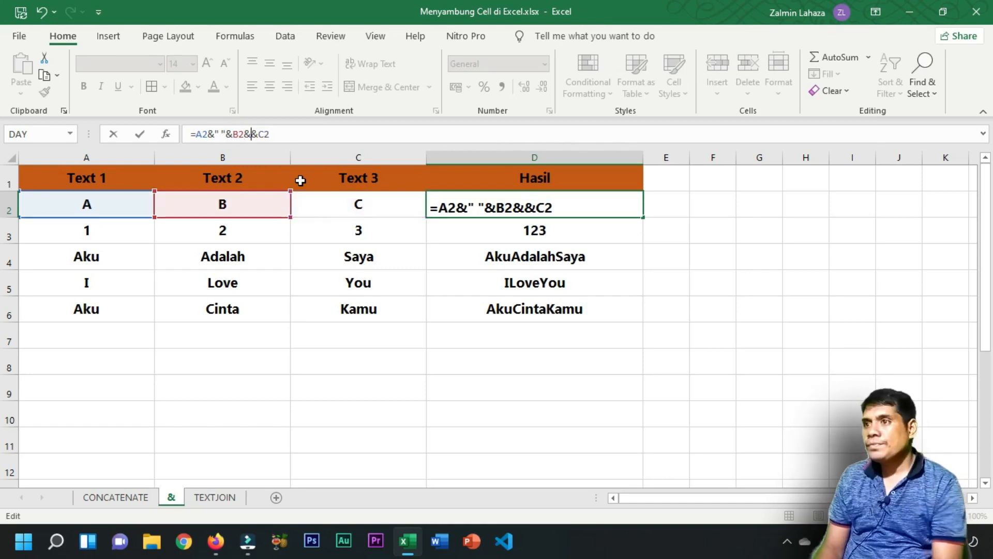
{"action": "type", "text": "\" \""}
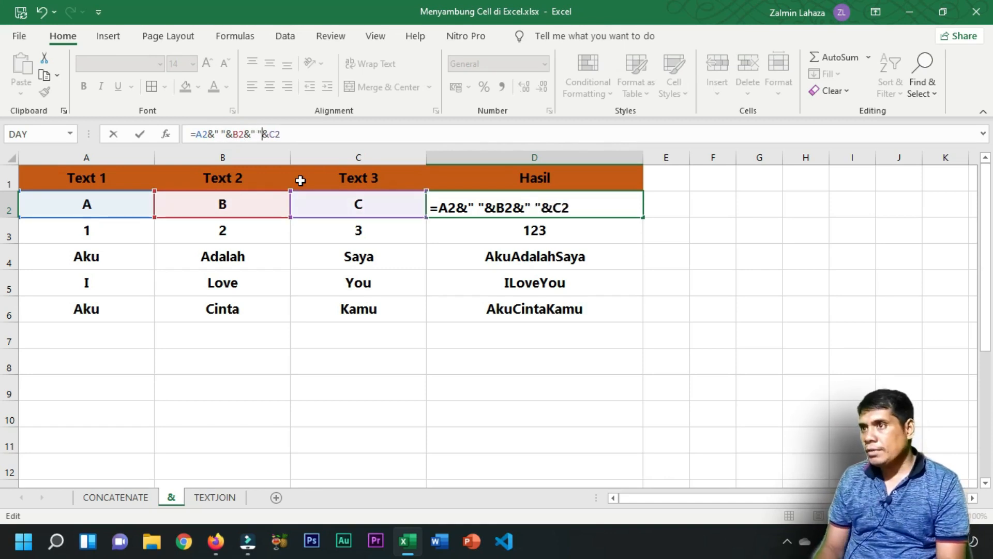
{"action": "key", "text": "Return"}
{"action": "left_click", "coordinate": [620, 209]}
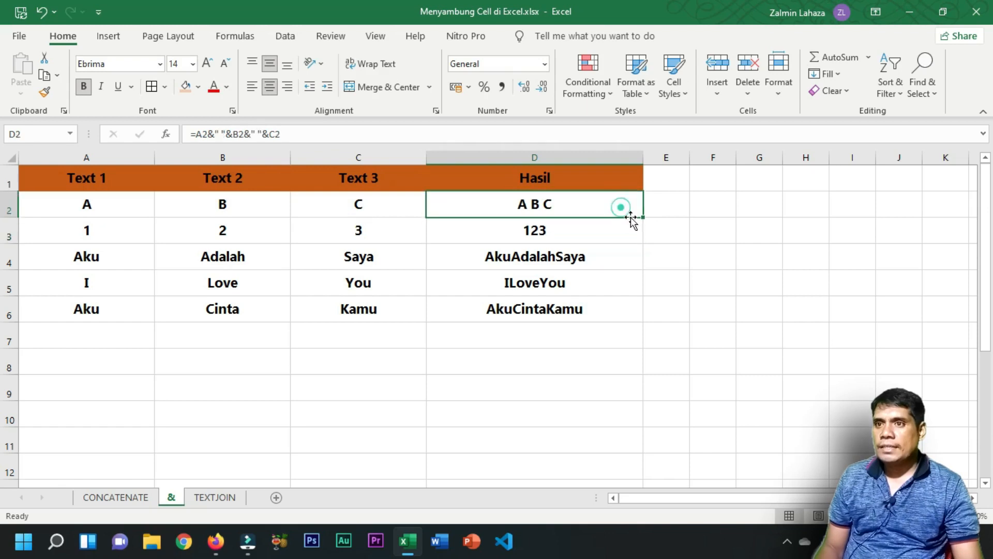
{"action": "left_click_drag", "start_coordinate": [643, 217], "coordinate": [643, 313]}
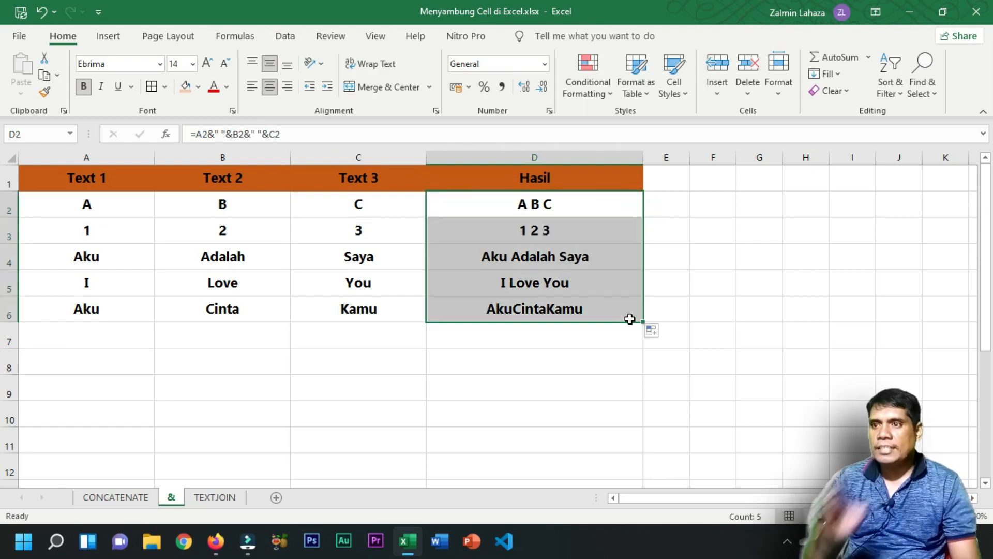
Replace both space separators in D2's formula with hyphens, giving =A2&"-"&B2&"-"&C2, and fill it down through D6
{"action": "left_click", "coordinate": [221, 134]}
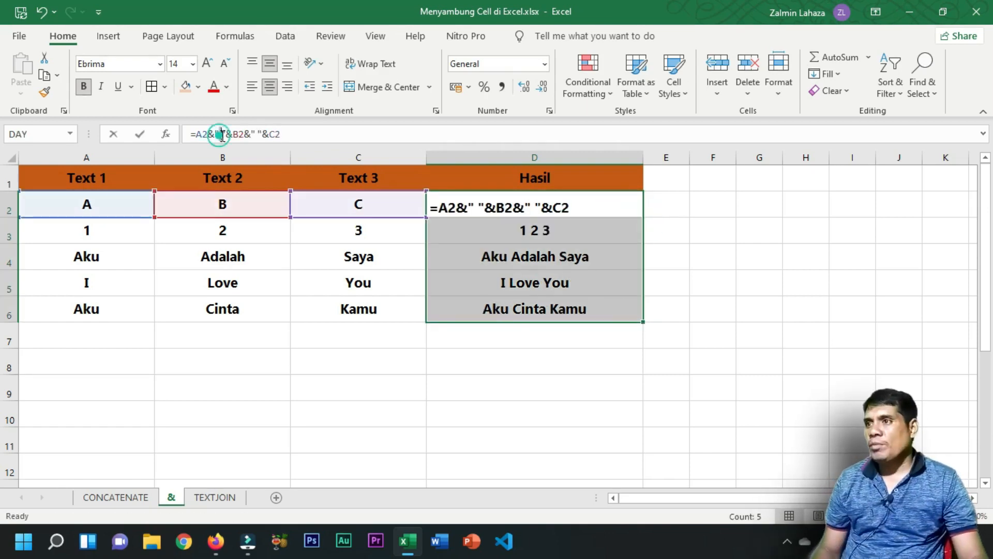
{"action": "key", "text": "BackSpace"}
{"action": "type", "text": "-"}
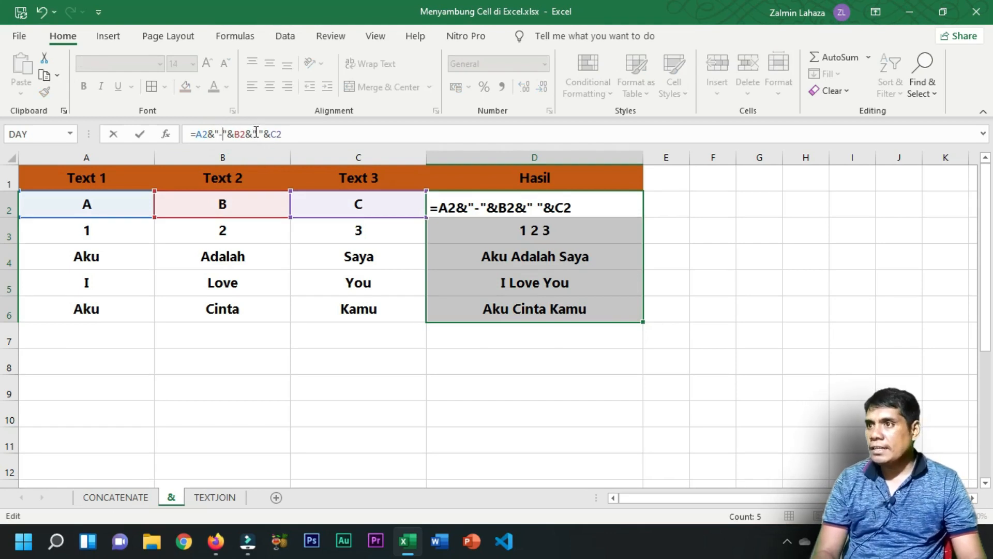
{"action": "left_click_drag", "start_coordinate": [256, 132], "coordinate": [262, 133]}
{"action": "type", "text": "-\""}
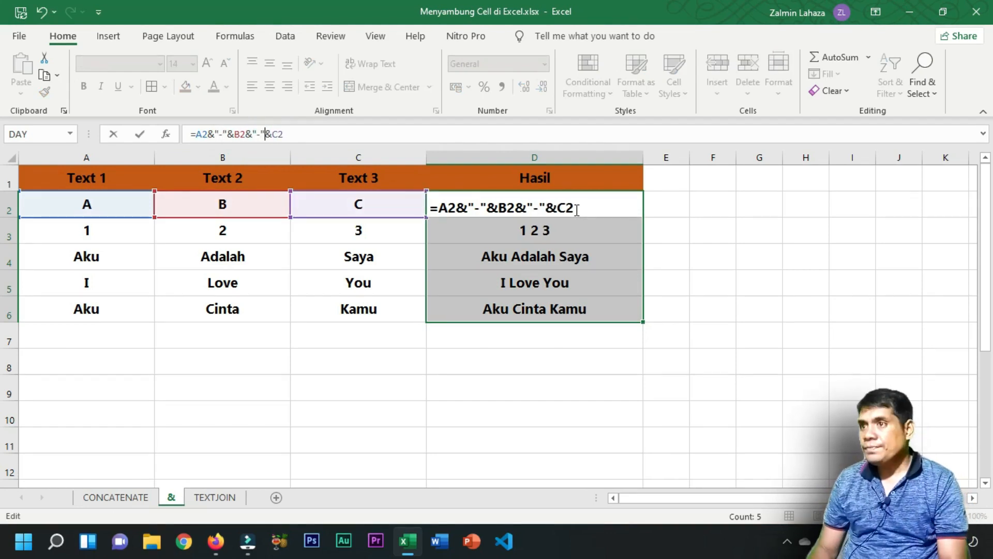
{"action": "key", "text": "ctrl+Return"}
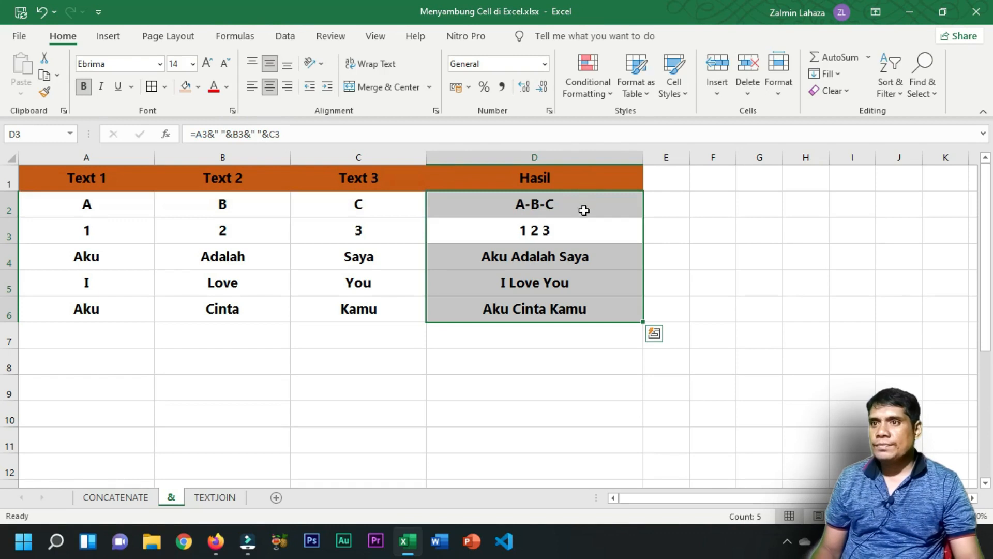
{"action": "left_click", "coordinate": [583, 208]}
{"action": "left_click_drag", "start_coordinate": [643, 218], "coordinate": [642, 322]}
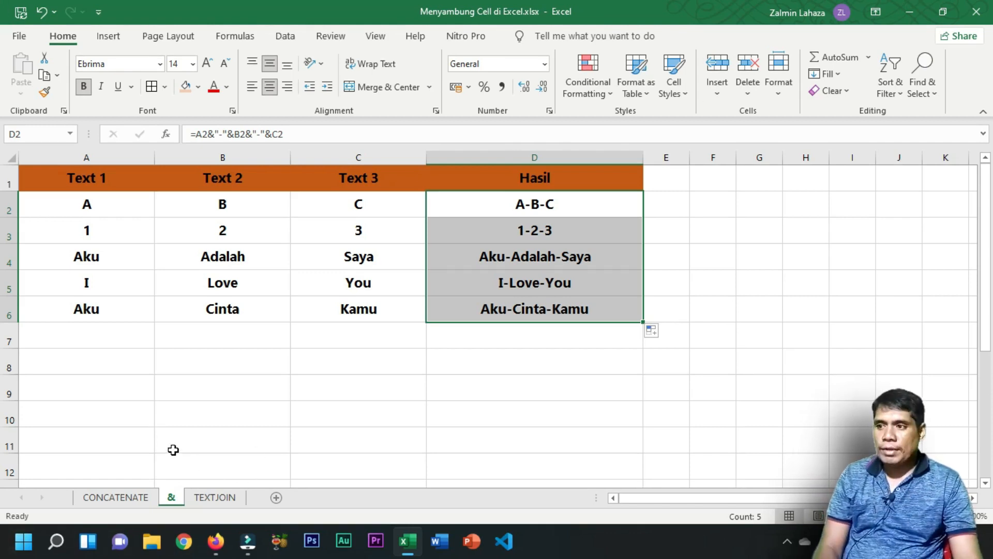
On the TEXTJOIN worksheet, enter =TEXTJOIN("-";TRUE;A2:C2) in D2
{"action": "left_click", "coordinate": [210, 498]}
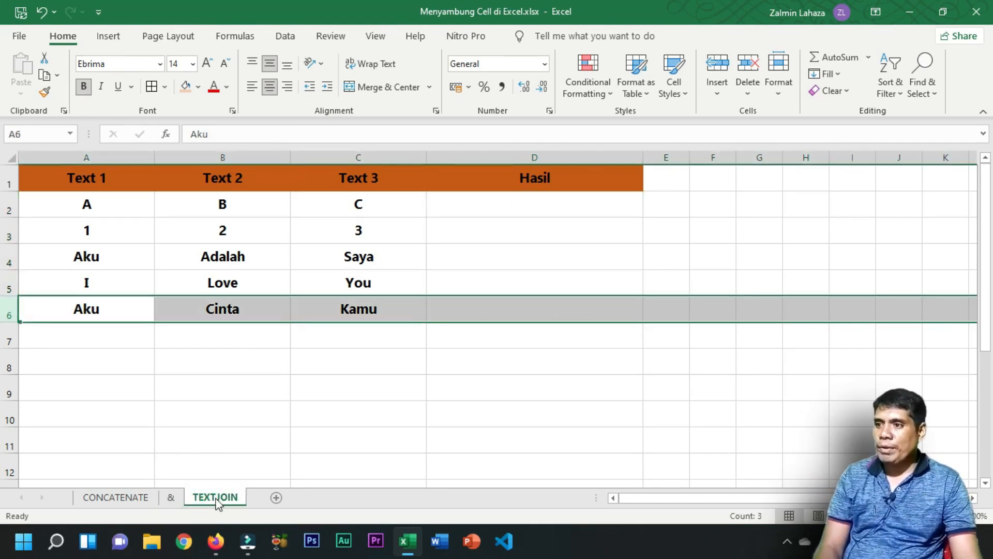
{"action": "left_click", "coordinate": [458, 206]}
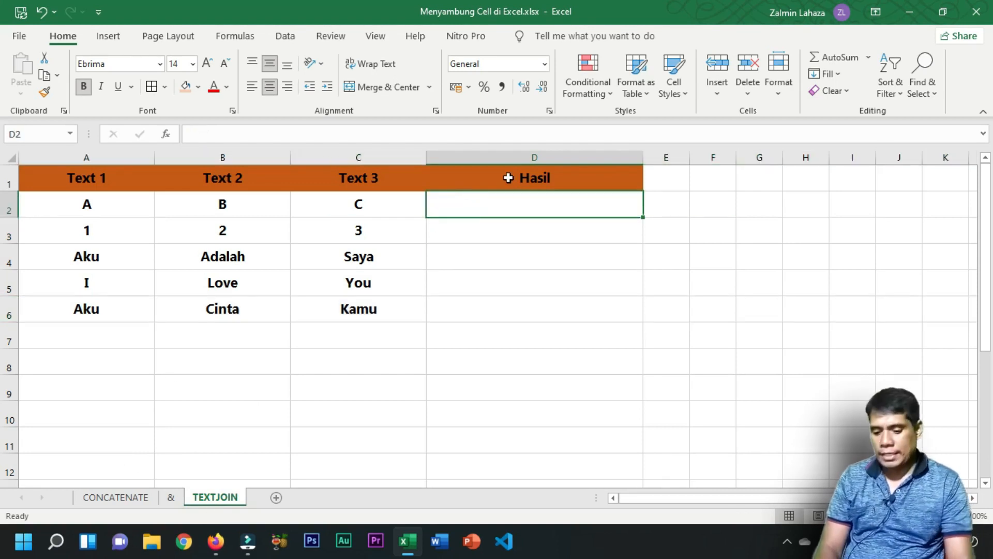
{"action": "type", "text": "=tex"}
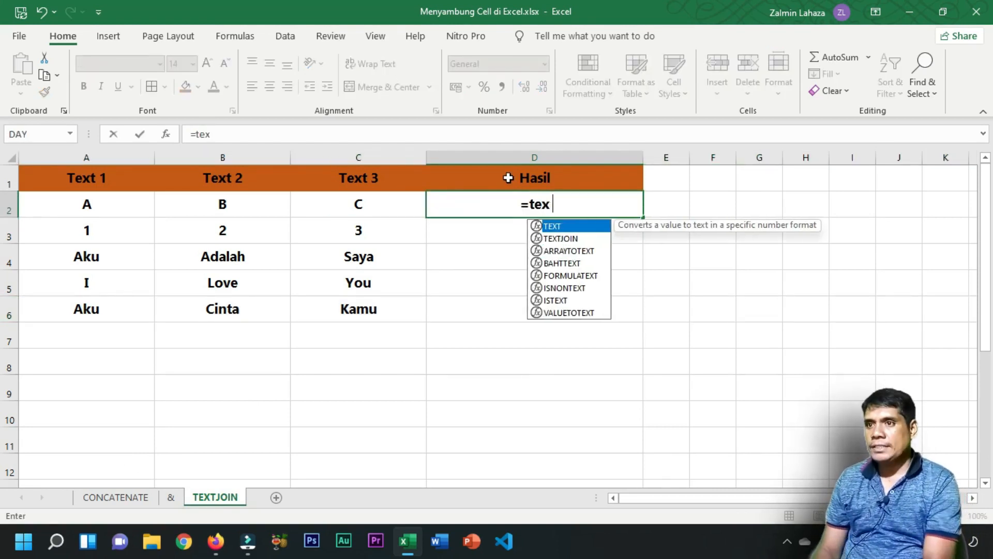
{"action": "type", "text": "t"}
{"action": "double_click", "coordinate": [580, 238]}
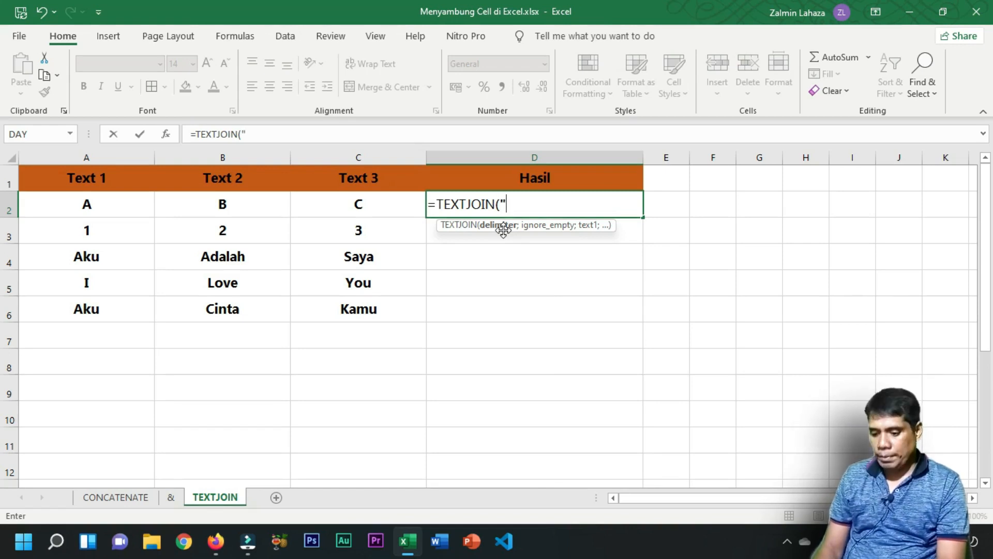
{"action": "type", "text": "-\""}
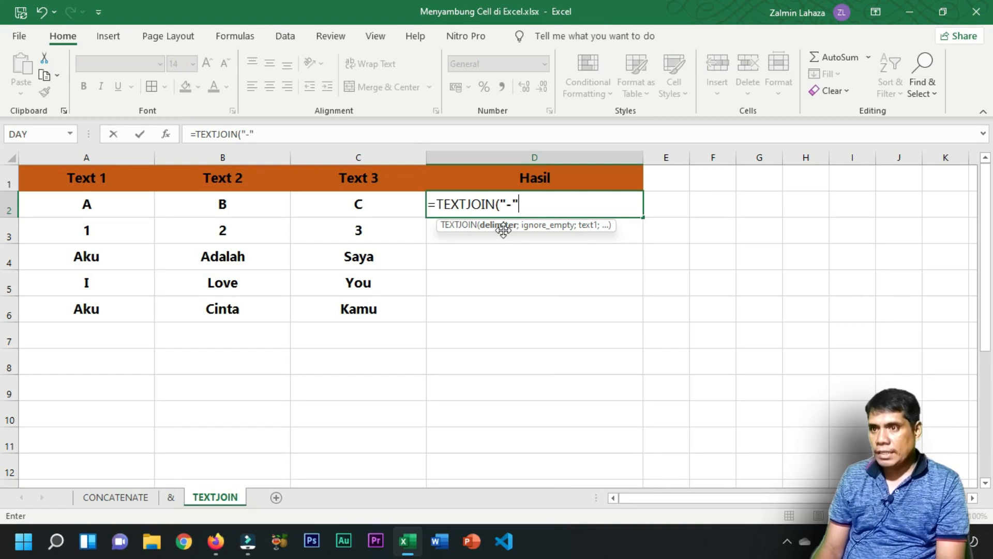
{"action": "type", "text": ";"}
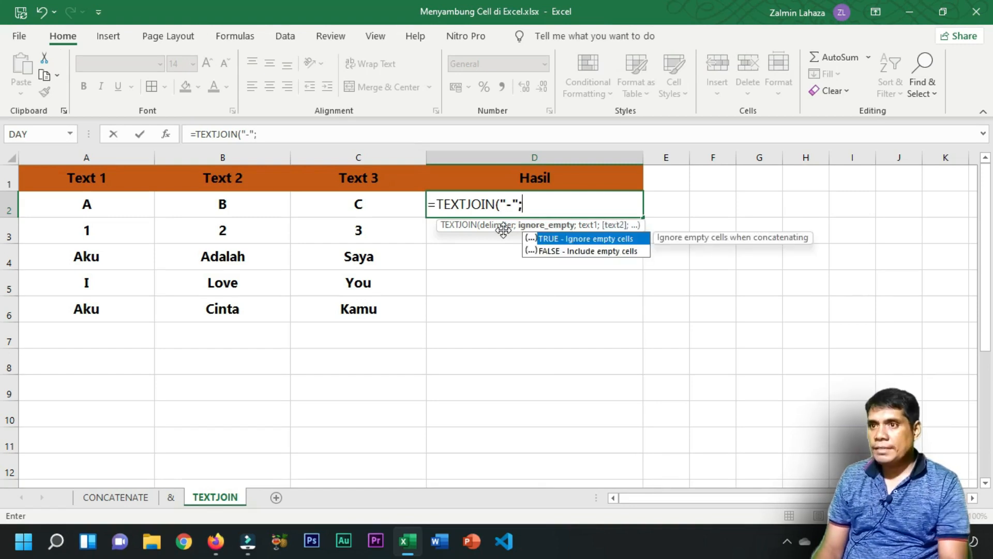
{"action": "double_click", "coordinate": [567, 241]}
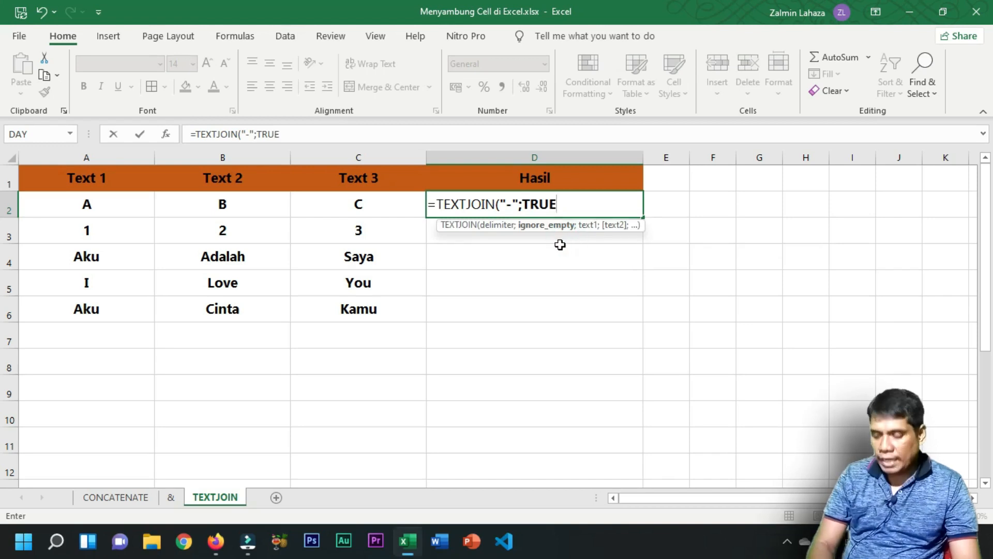
{"action": "type", "text": ";"}
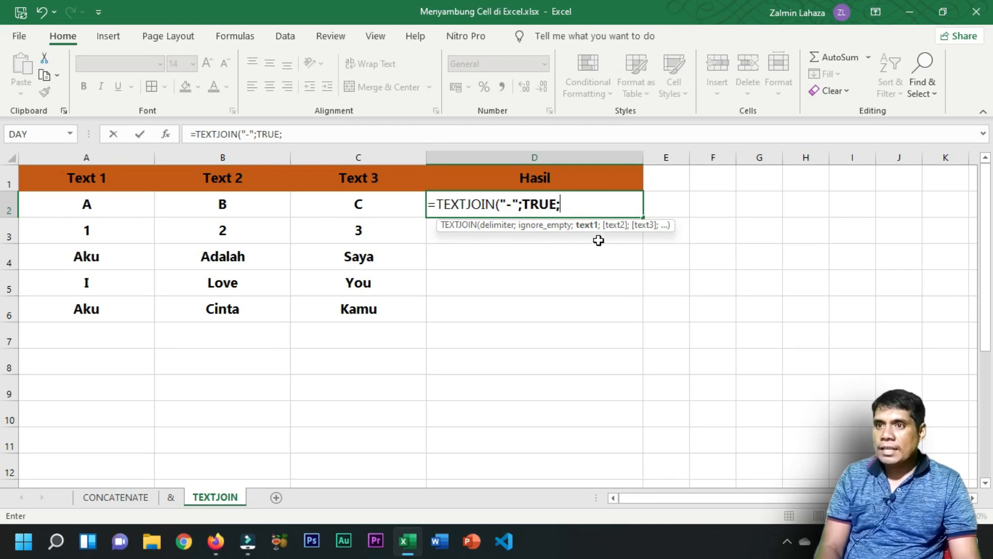
{"action": "left_click_drag", "start_coordinate": [82, 208], "coordinate": [317, 206]}
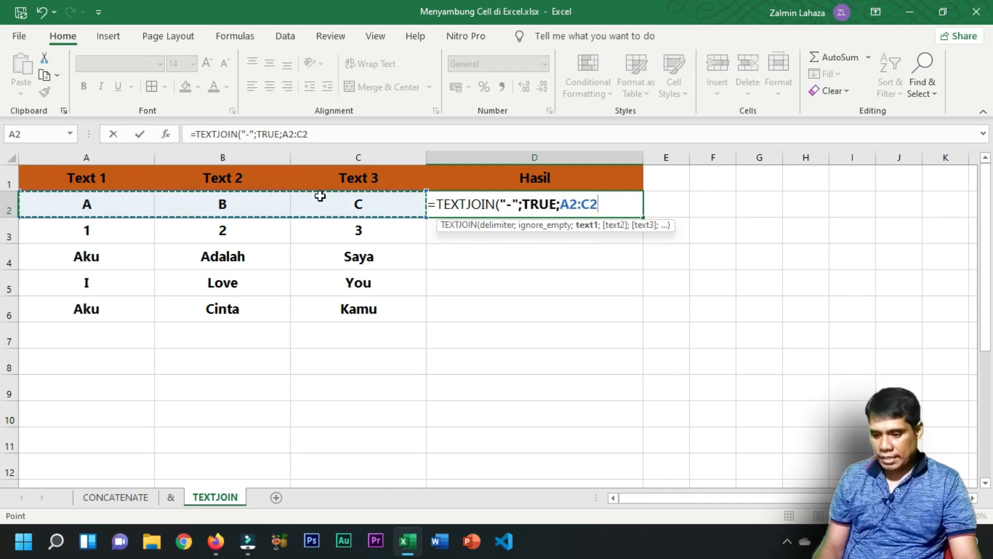
{"action": "type", "text": ")"}
{"action": "key", "text": "Return"}
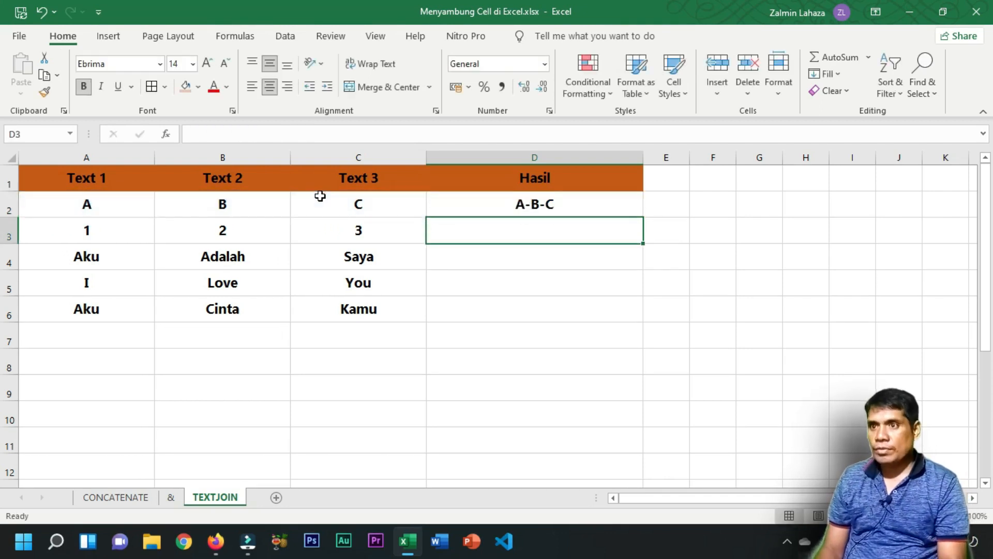
Fill D2's TEXTJOIN formula down through D6
{"action": "left_click", "coordinate": [518, 204]}
{"action": "left_click_drag", "start_coordinate": [645, 222], "coordinate": [635, 285]}
{"action": "left_click", "coordinate": [575, 201]}
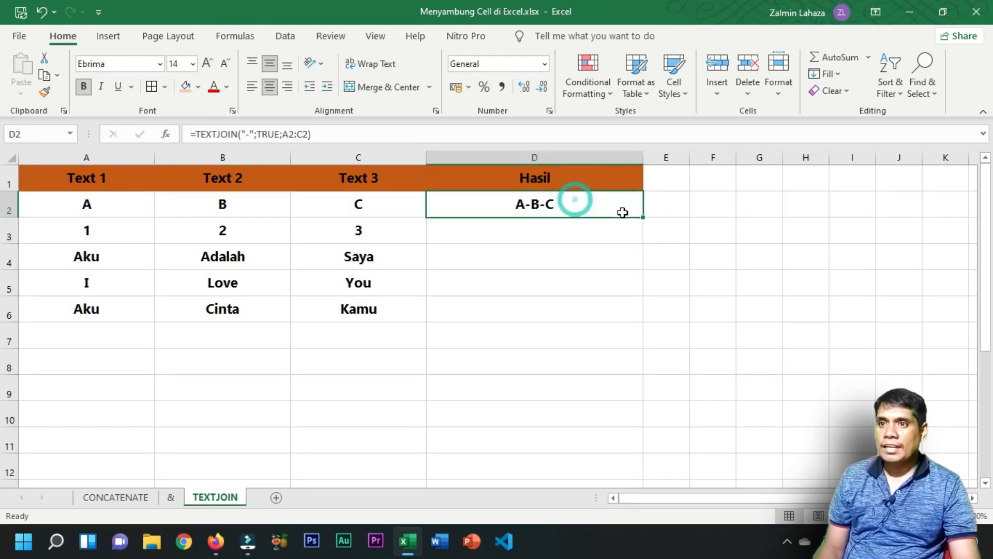
{"action": "left_click_drag", "start_coordinate": [645, 220], "coordinate": [619, 315]}
Change the delimiter in D2's TEXTJOIN formula to a space, giving =TEXTJOIN(" ";TRUE;A2:C2), and fill it down through D6
{"action": "left_click", "coordinate": [527, 207]}
{"action": "left_click", "coordinate": [527, 207]}
{"action": "left_click", "coordinate": [248, 134]}
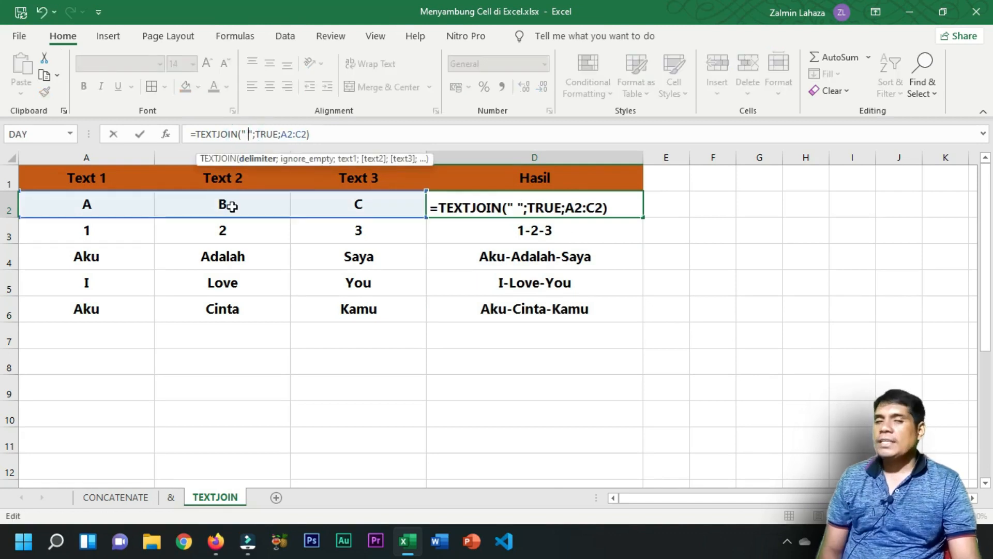
{"action": "key", "text": "Return"}
{"action": "left_click", "coordinate": [514, 213]}
{"action": "left_click_drag", "start_coordinate": [642, 218], "coordinate": [643, 323]}
Change the TEXTJOIN delimiter in D2 to a comma and space, giving =TEXTJOIN(", ";TRUE;A2:C2), and fill it down through D6
{"action": "left_click", "coordinate": [249, 136]}
{"action": "key", "text": "BackSpace"}
{"action": "type", "text": ","}
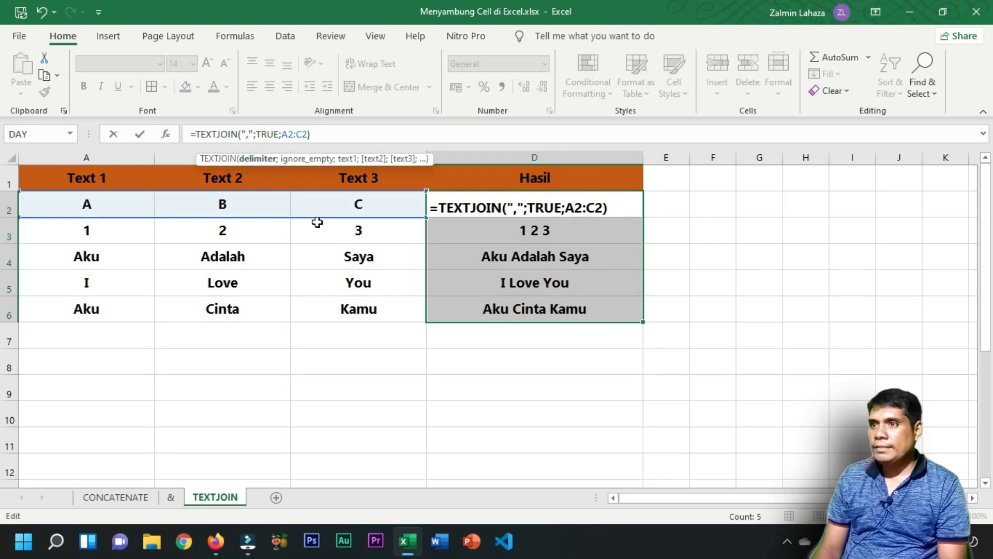
{"action": "key", "text": "Return"}
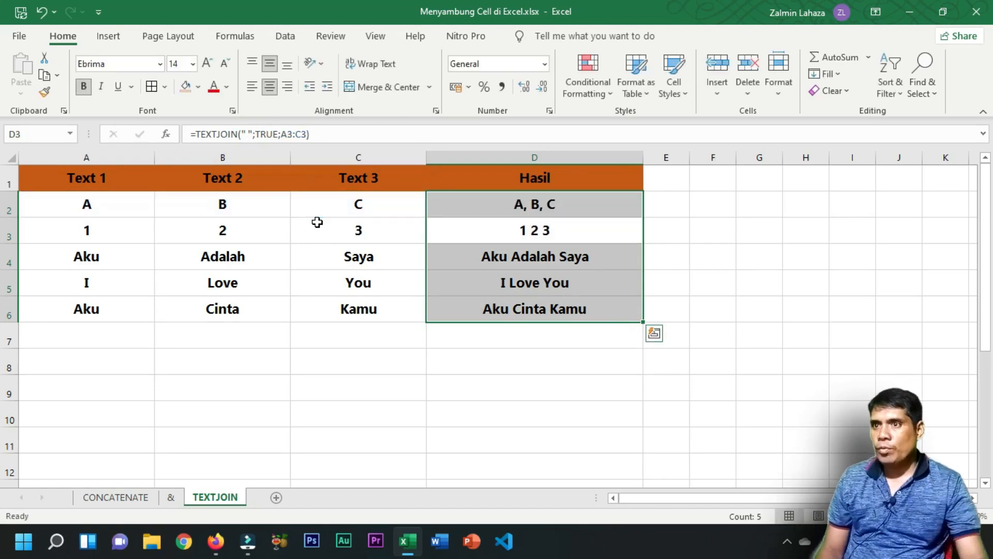
{"action": "left_click", "coordinate": [614, 208]}
{"action": "left_click_drag", "start_coordinate": [642, 221], "coordinate": [642, 322]}
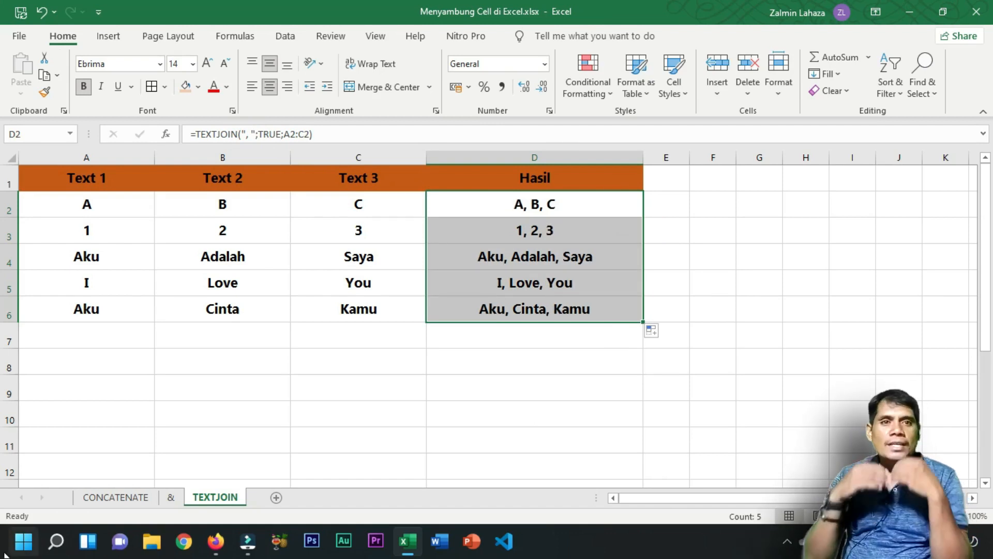